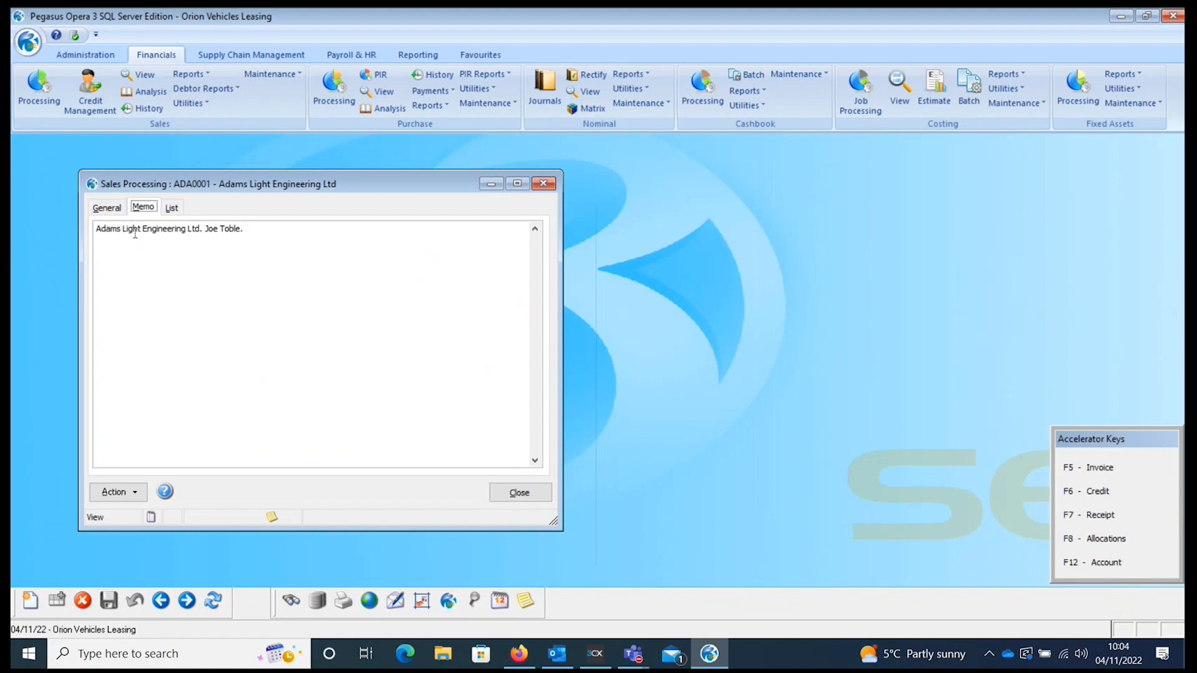
Open the customer notes for Adams Light Engineering Ltd, enlarge the notes window, view the 31/03/2022 Sales Statement note and close the notes.
click(107, 209)
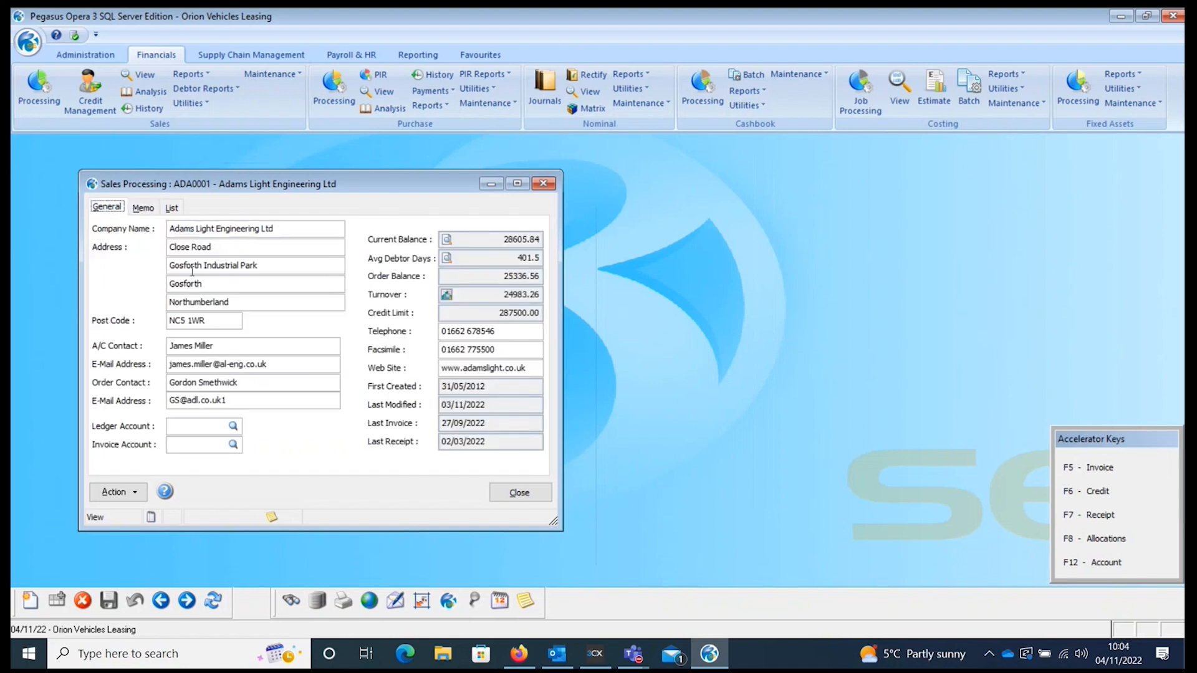
mouse_move(271, 512)
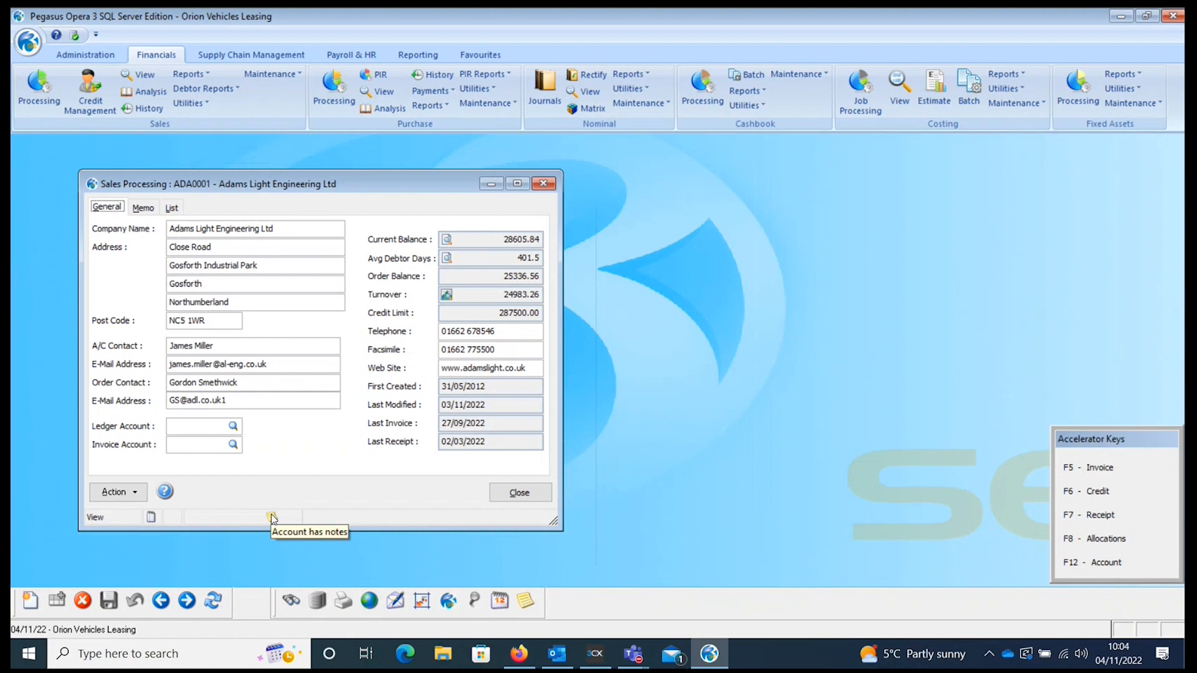
double_click(271, 516)
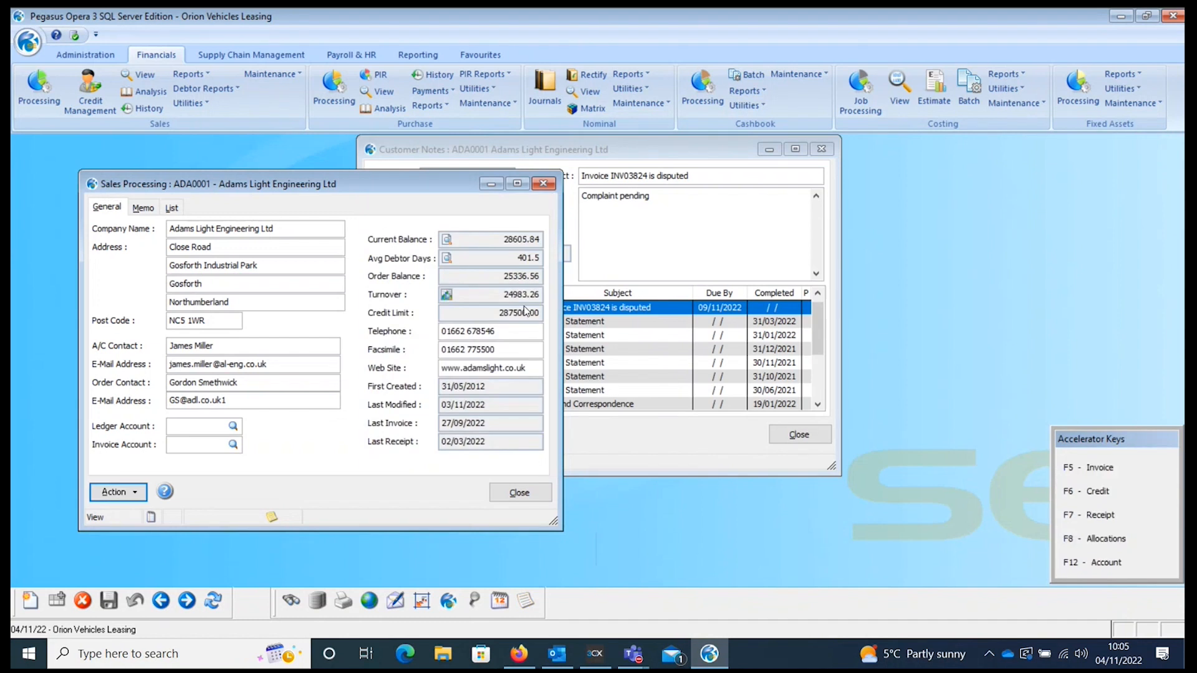
click(615, 161)
drag(615, 161, 532, 180)
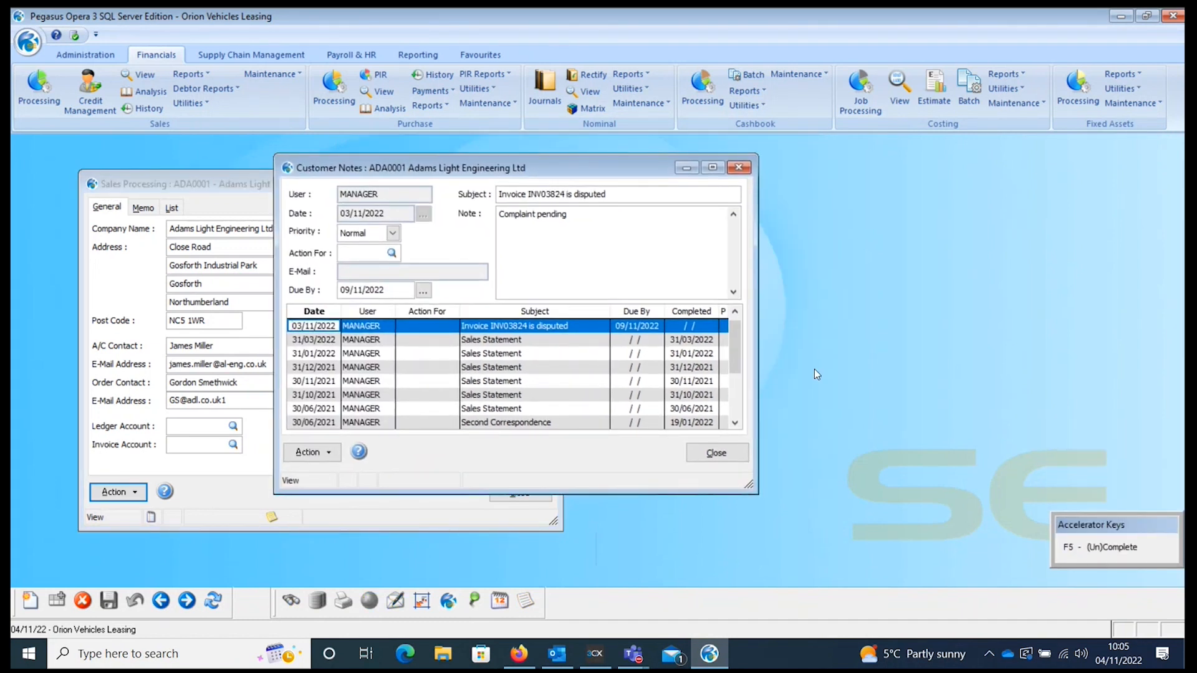
drag(747, 485, 810, 568)
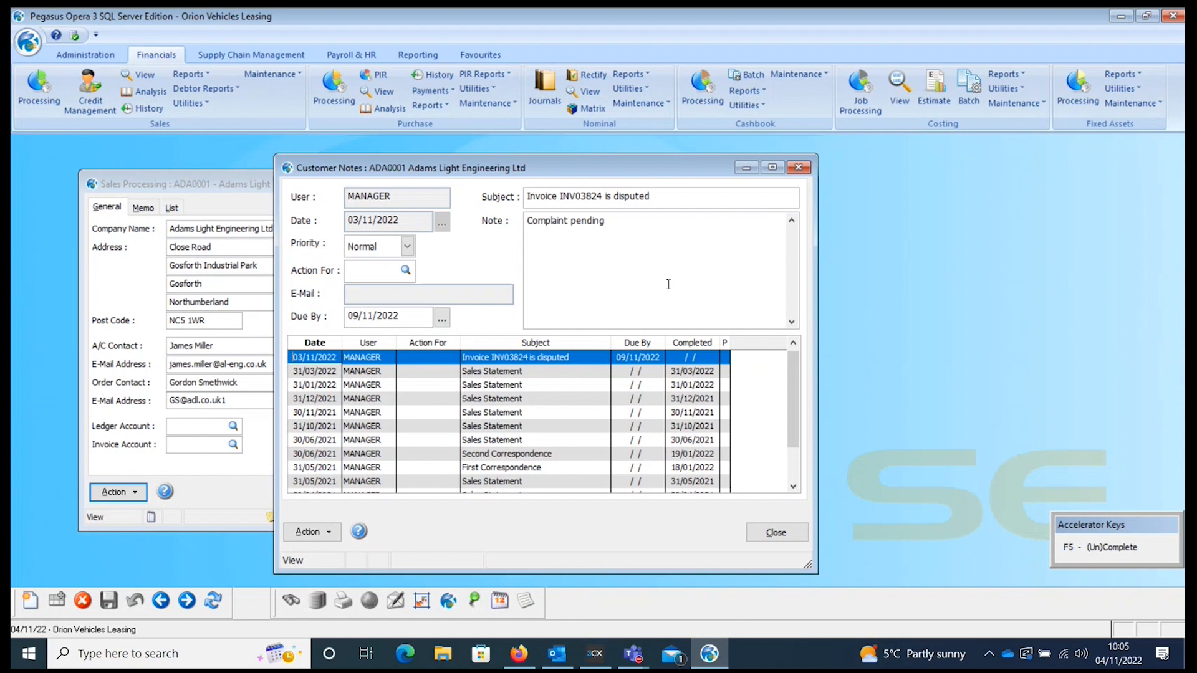
click(601, 370)
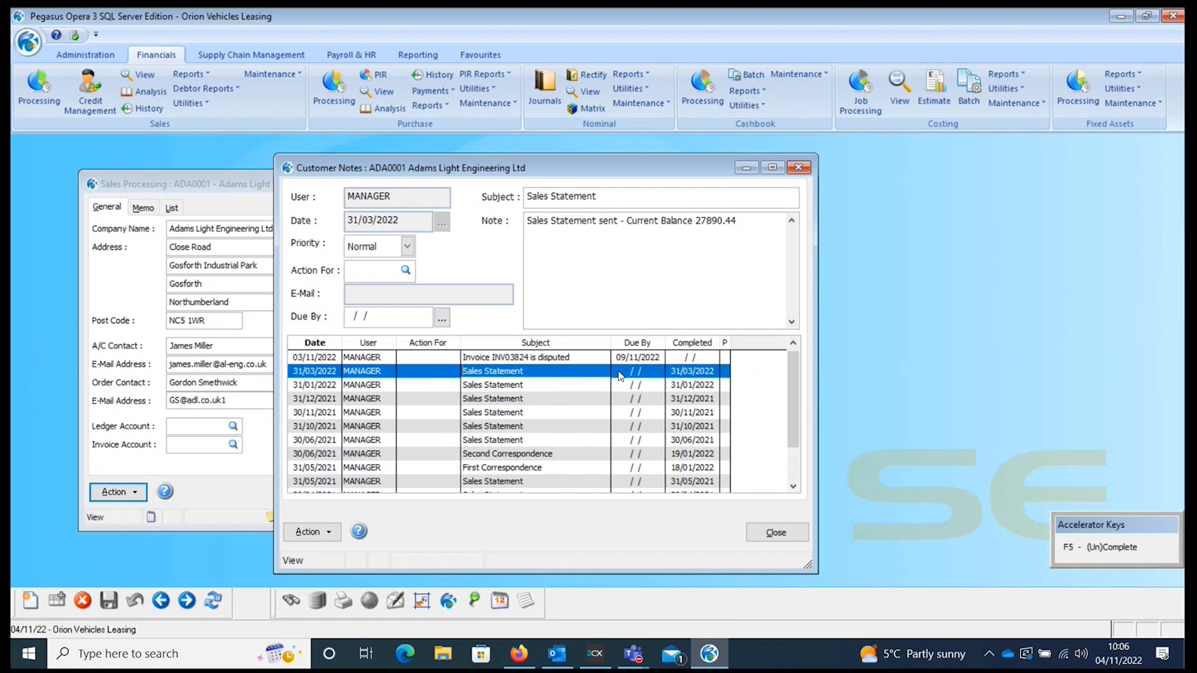
click(789, 534)
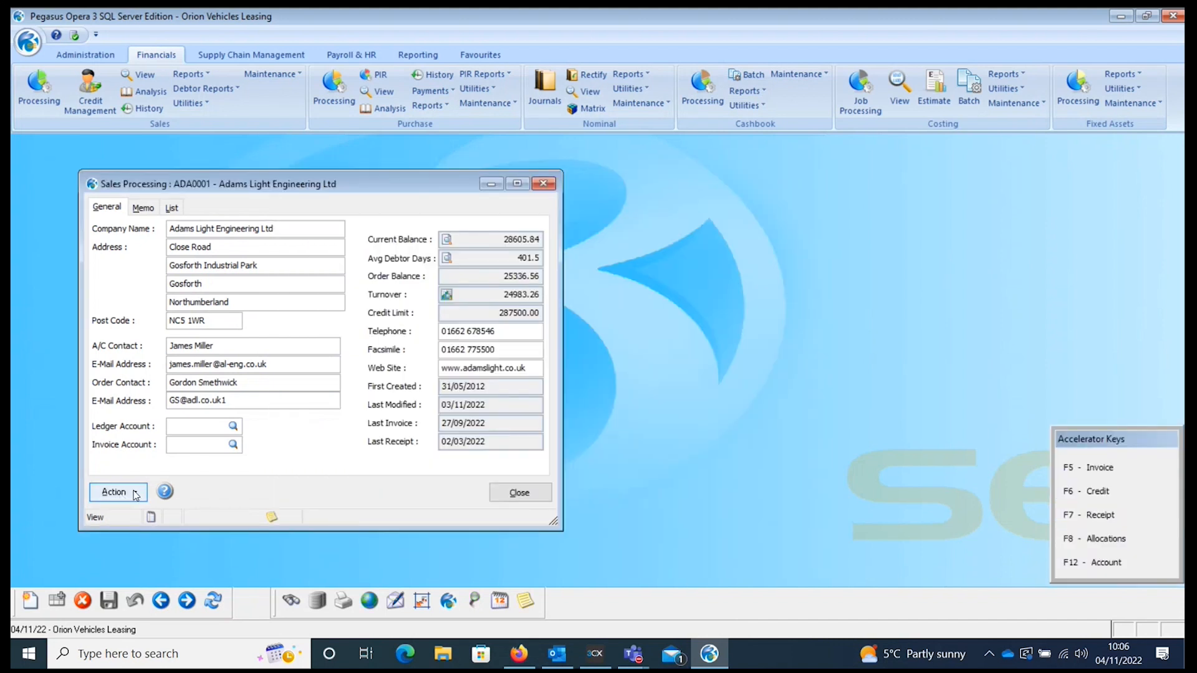
Display only the outstanding transactions behind the customer's current balance.
click(445, 241)
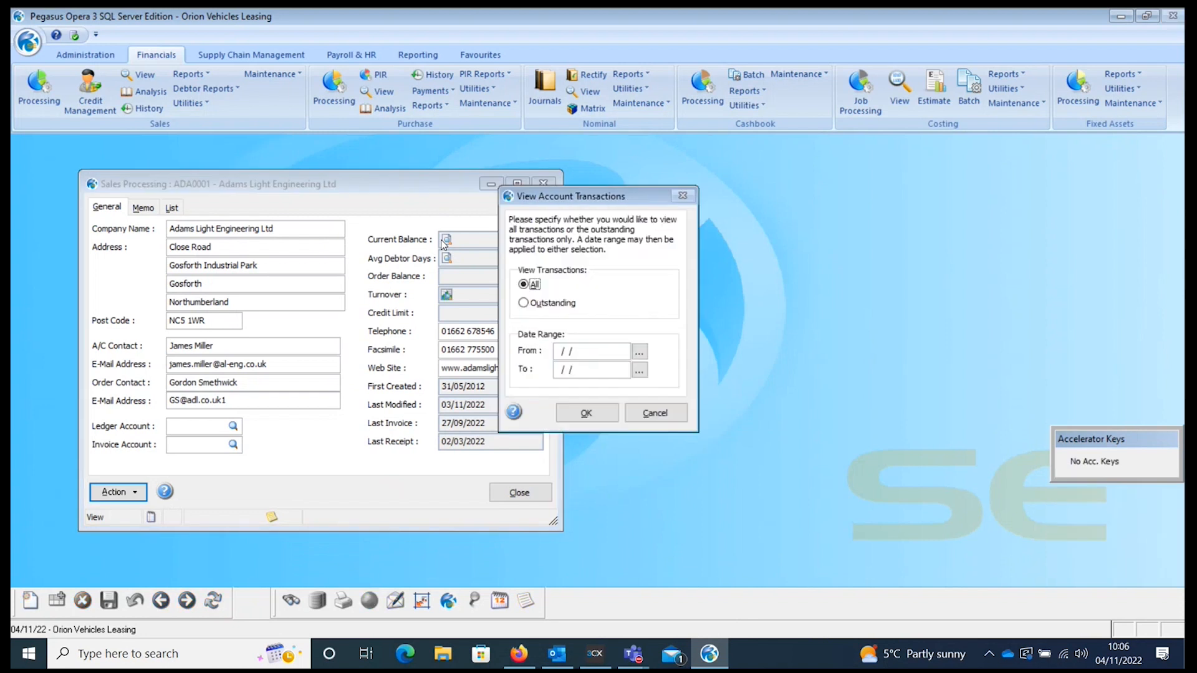
click(523, 304)
click(585, 412)
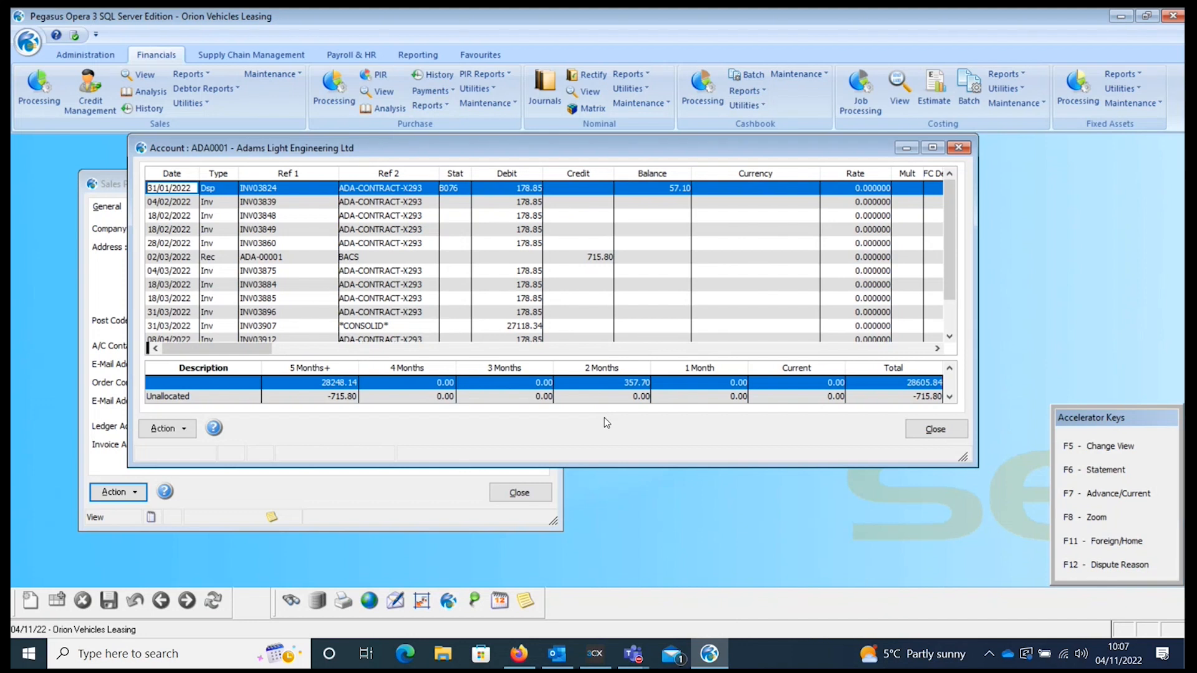
Publish the account's sales statement to screen, then close the preview and the account transactions.
click(181, 430)
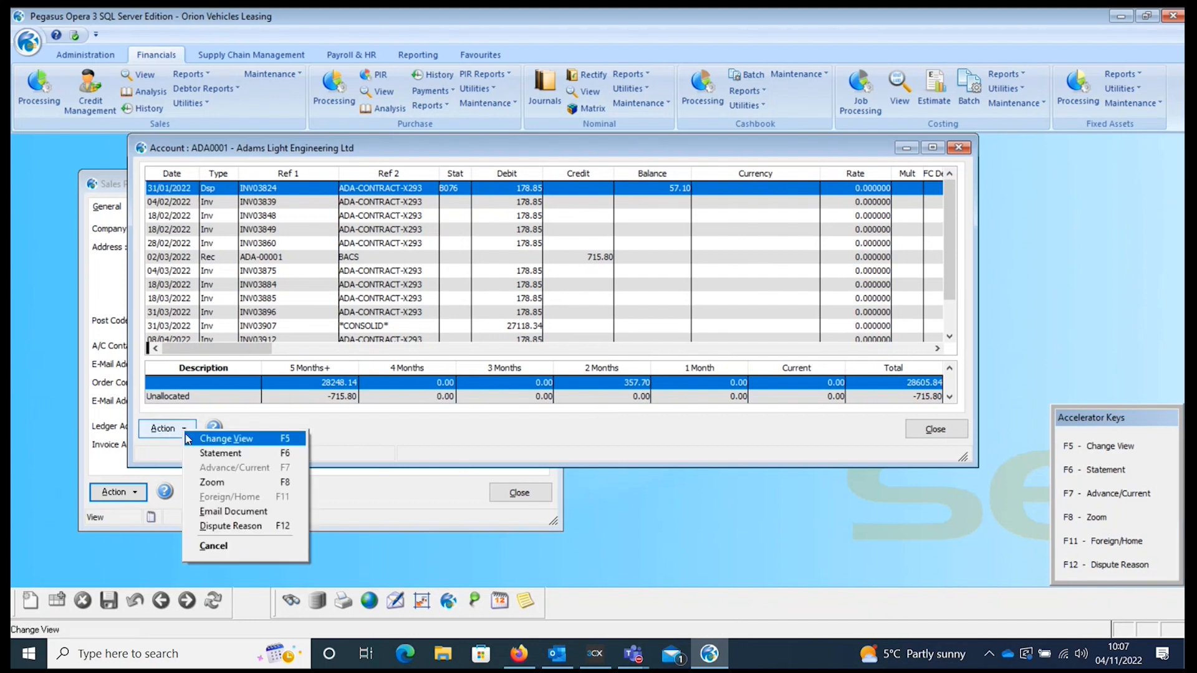
click(219, 453)
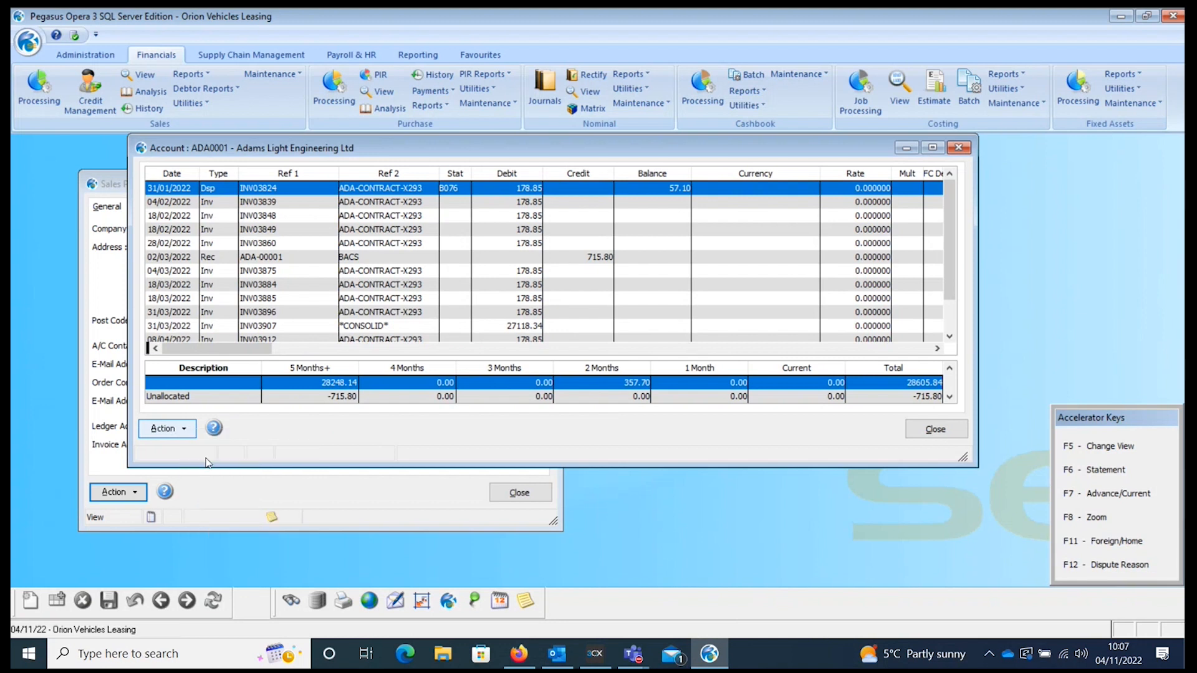
click(665, 417)
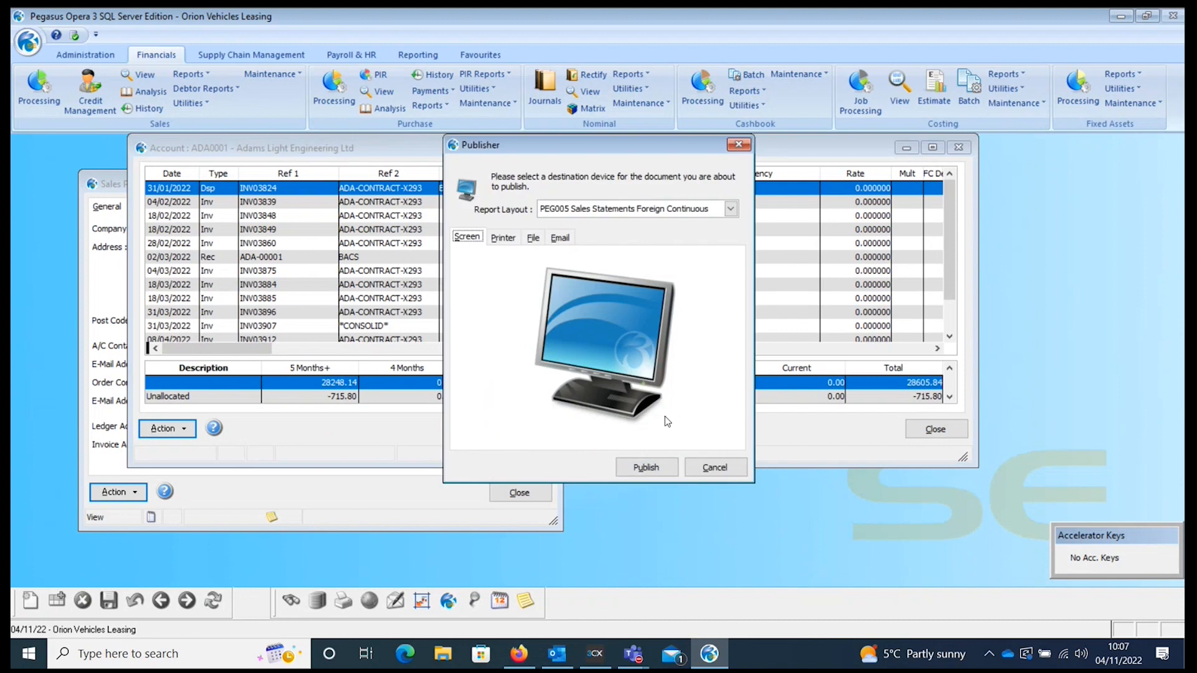
click(645, 466)
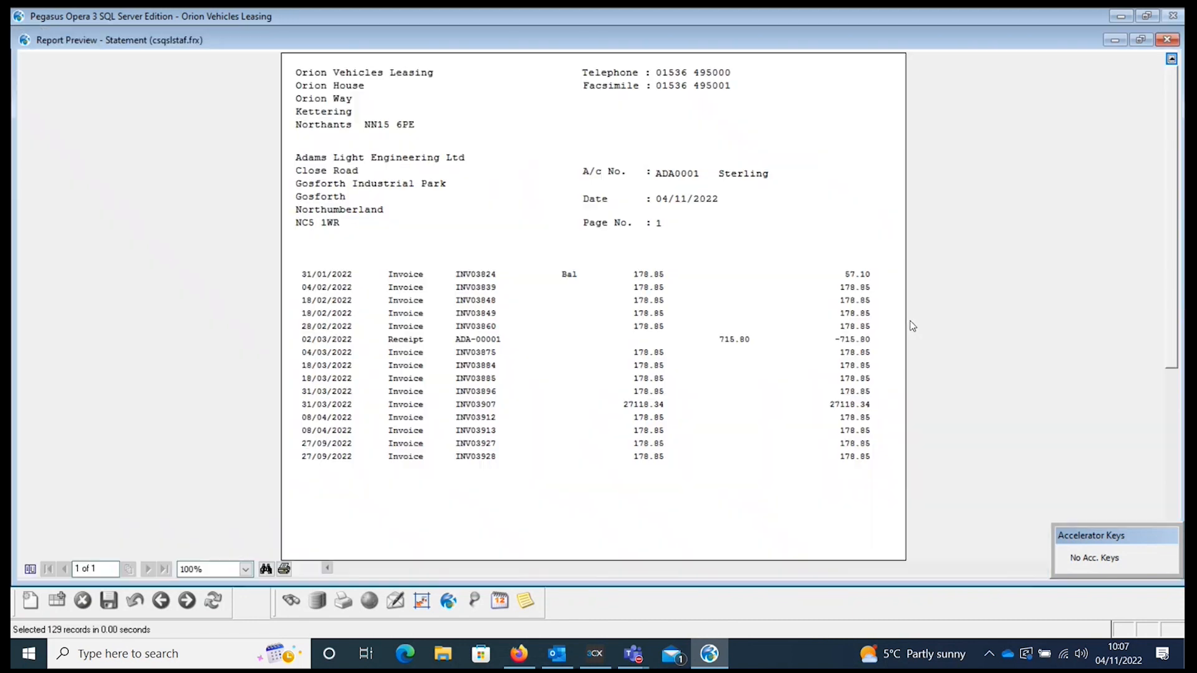
click(1170, 39)
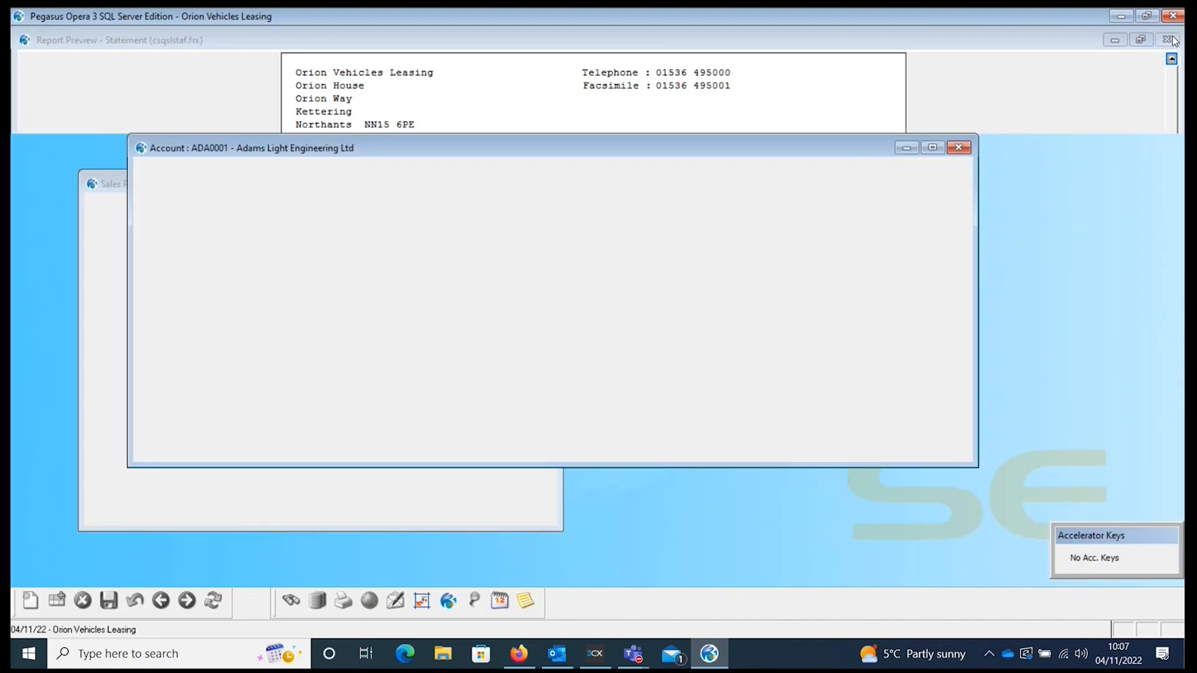
click(929, 424)
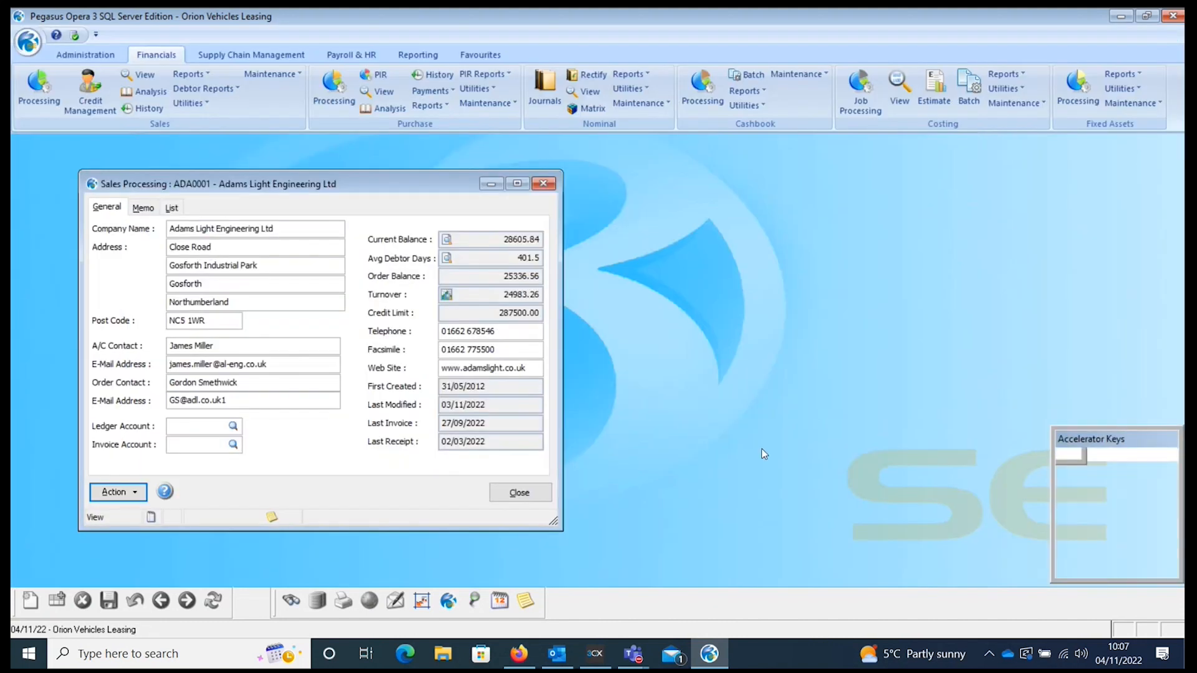
Reopen the customer's notes and minimise the Sales Processing window covering them.
click(272, 518)
click(272, 517)
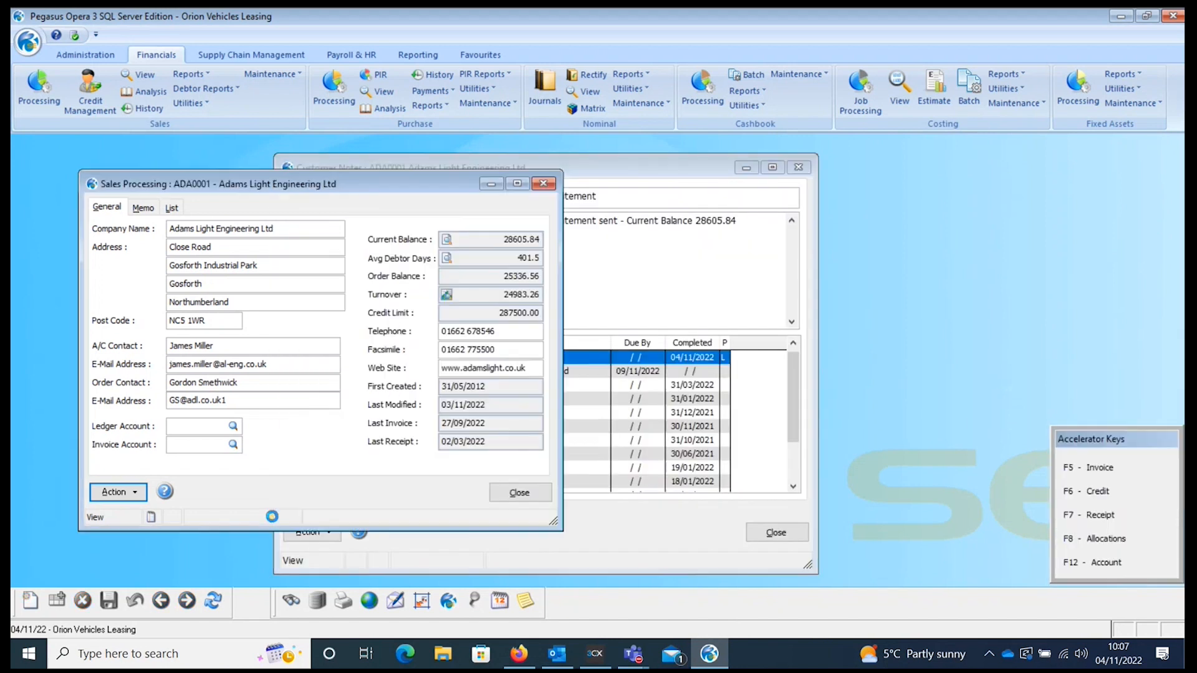
click(490, 185)
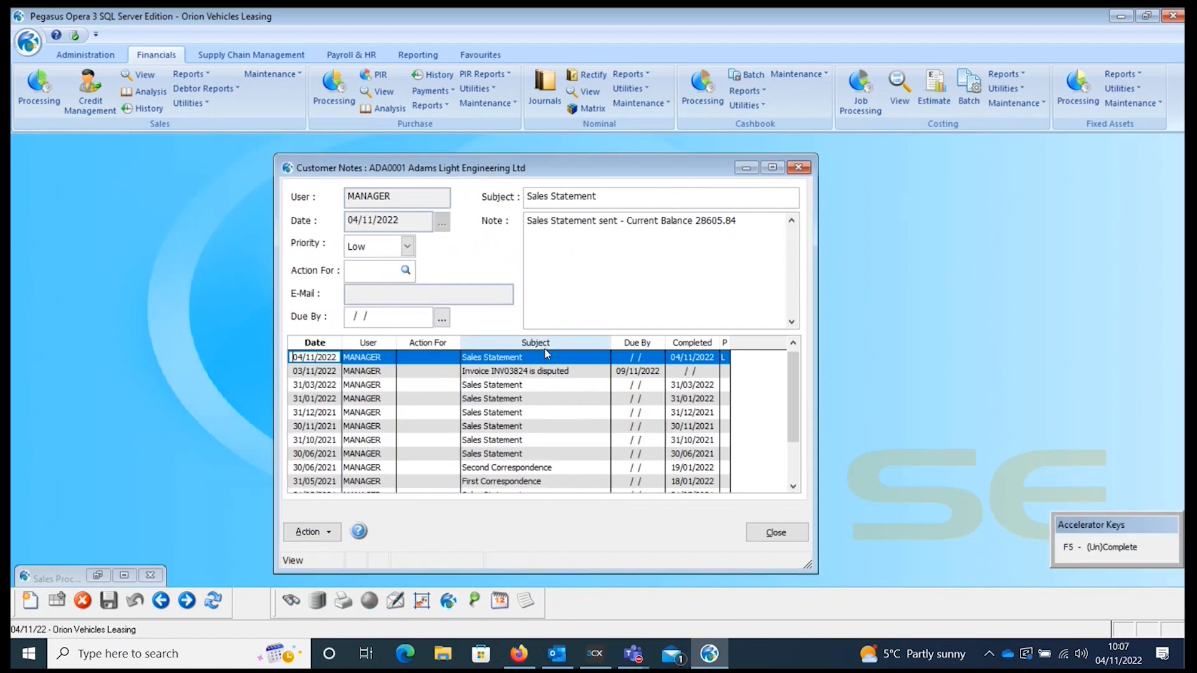
Add the line "Client requested sales statement" to the 04/11/2022 Sales Statement note and save it.
click(743, 220)
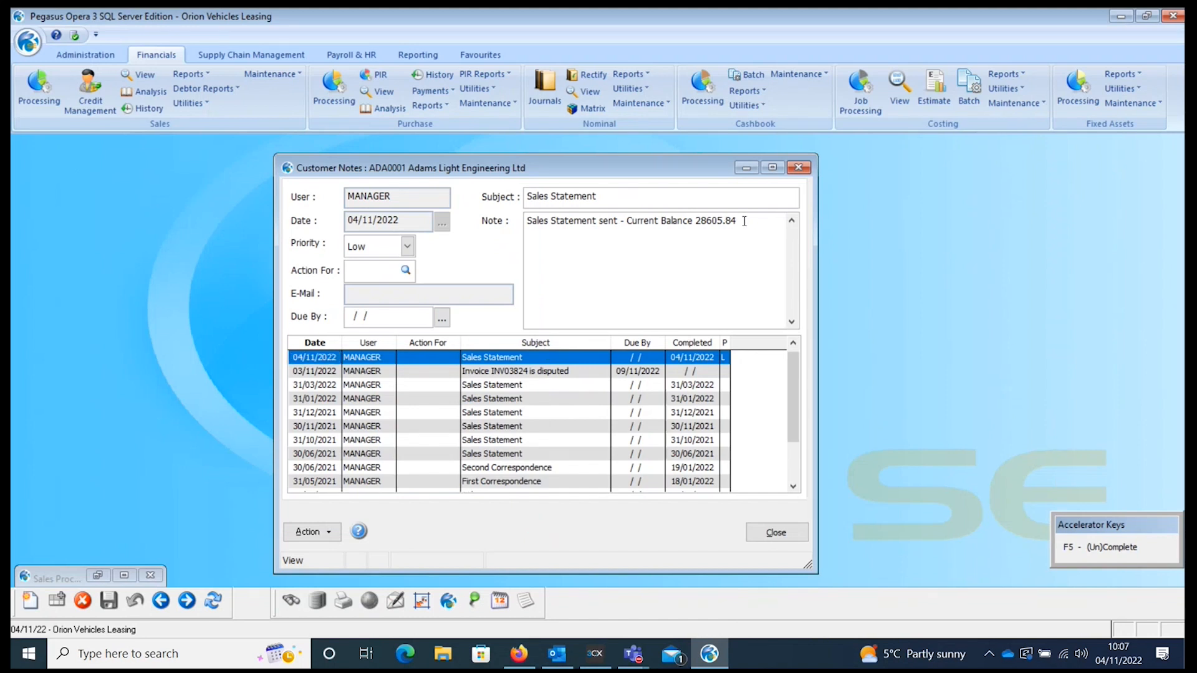
key(Return)
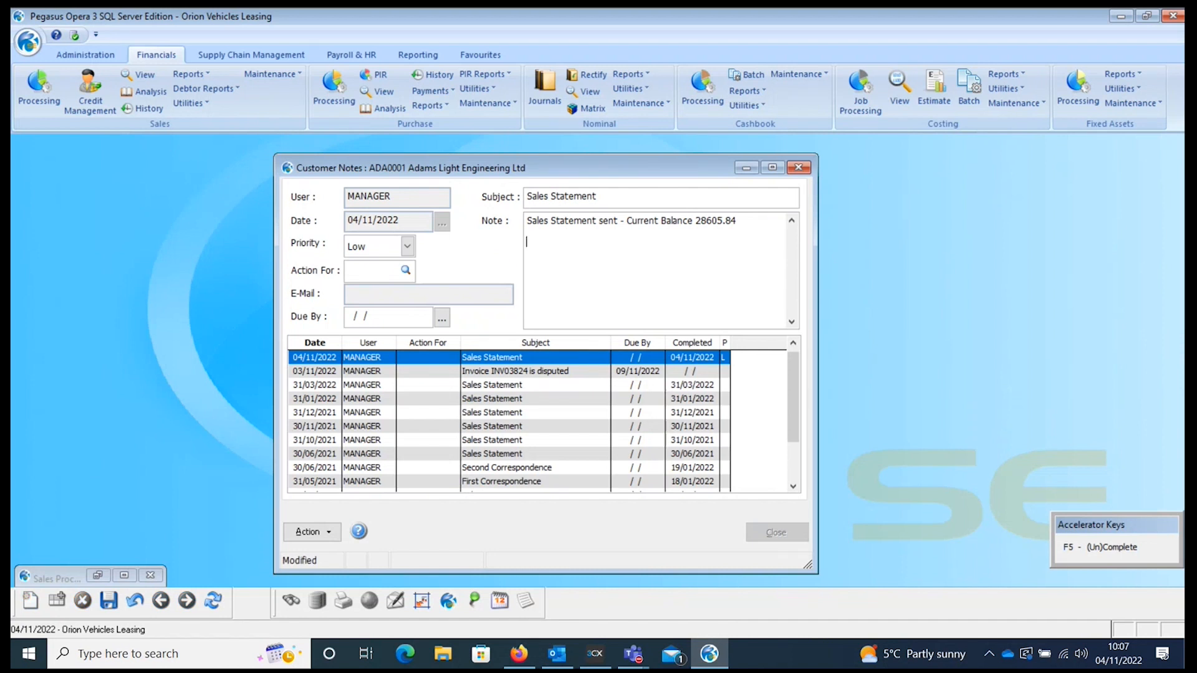
text(Client r)
text(equested)
text( slaes)
key(BackSpace)
key(BackSpace)
key(BackSpace)
key(BackSpace)
text(a)
text(stat)
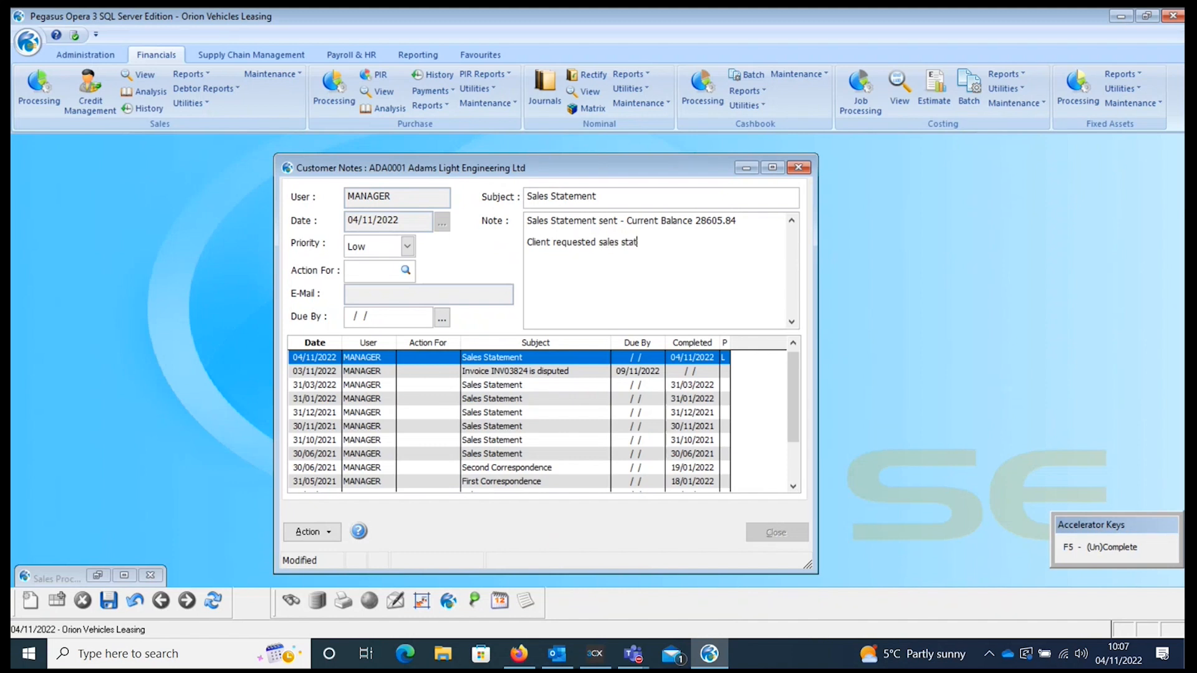
text(ement)
click(109, 600)
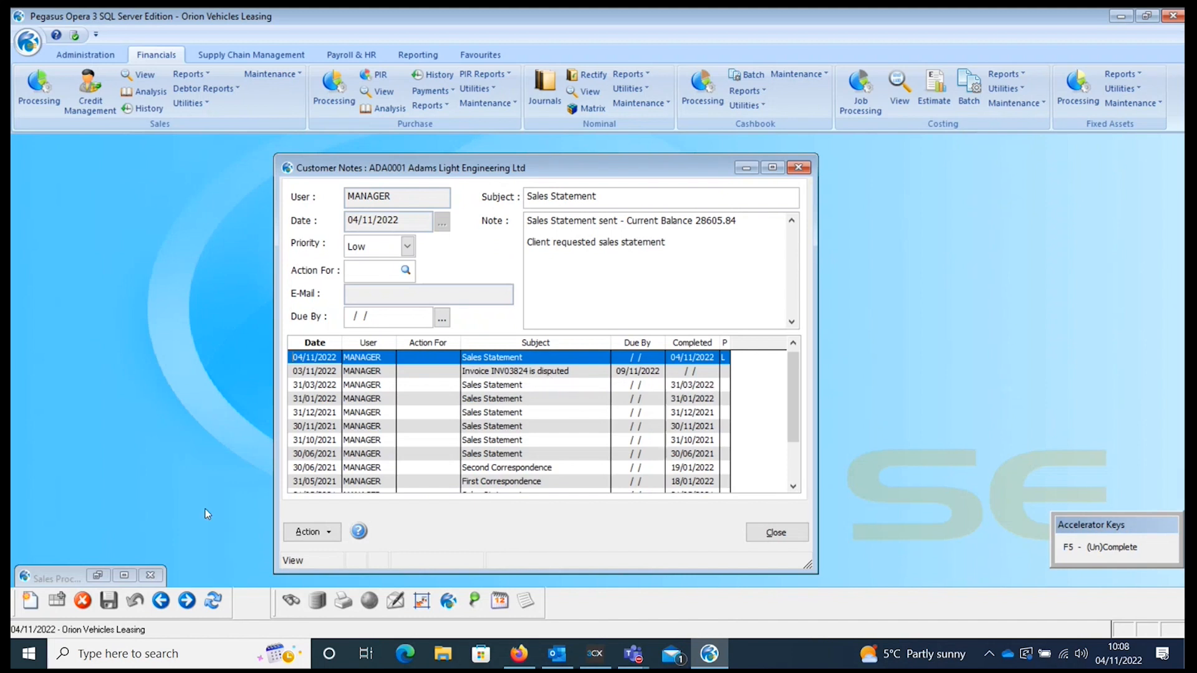
Create and save a customer note with subject "Phone Out" and text "Chasing debt spoke with" plus the contact's first name.
click(37, 603)
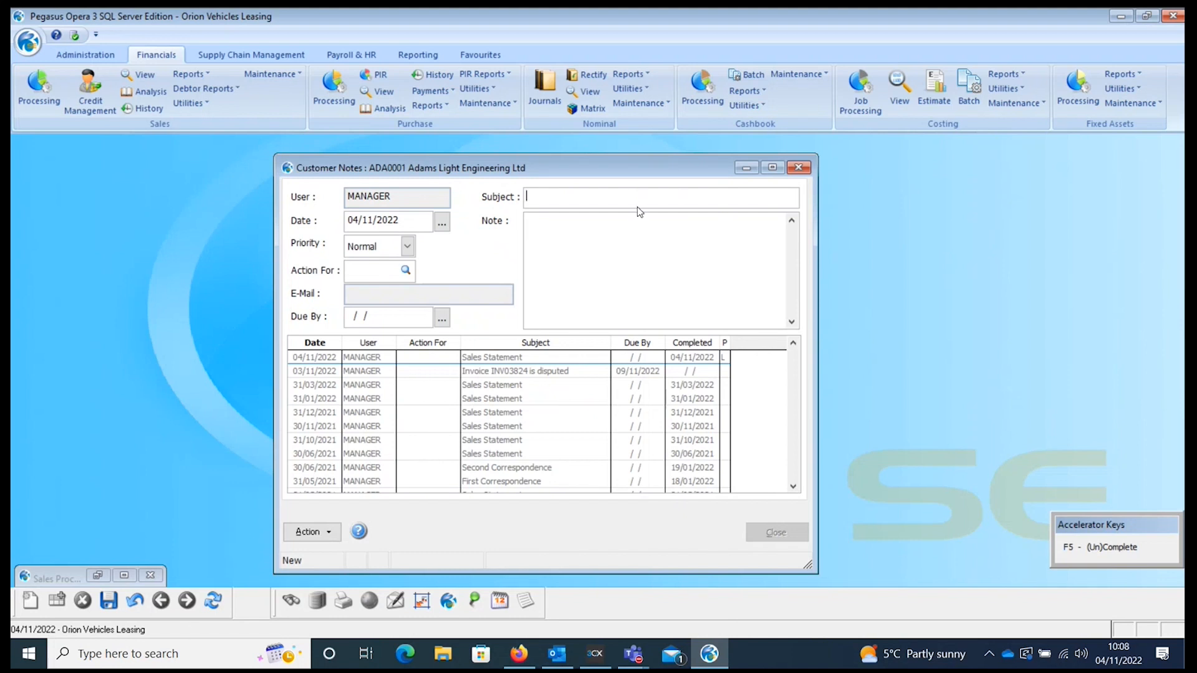
text(Phone Oiu)
key(BackSpace)
key(BackSpace)
text(ut)
text(Chas)
text(ing ddebt)
key(BackSpace)
key(BackSpace)
key(BackSpace)
key(BackSpace)
text(bt spoke with Joe)
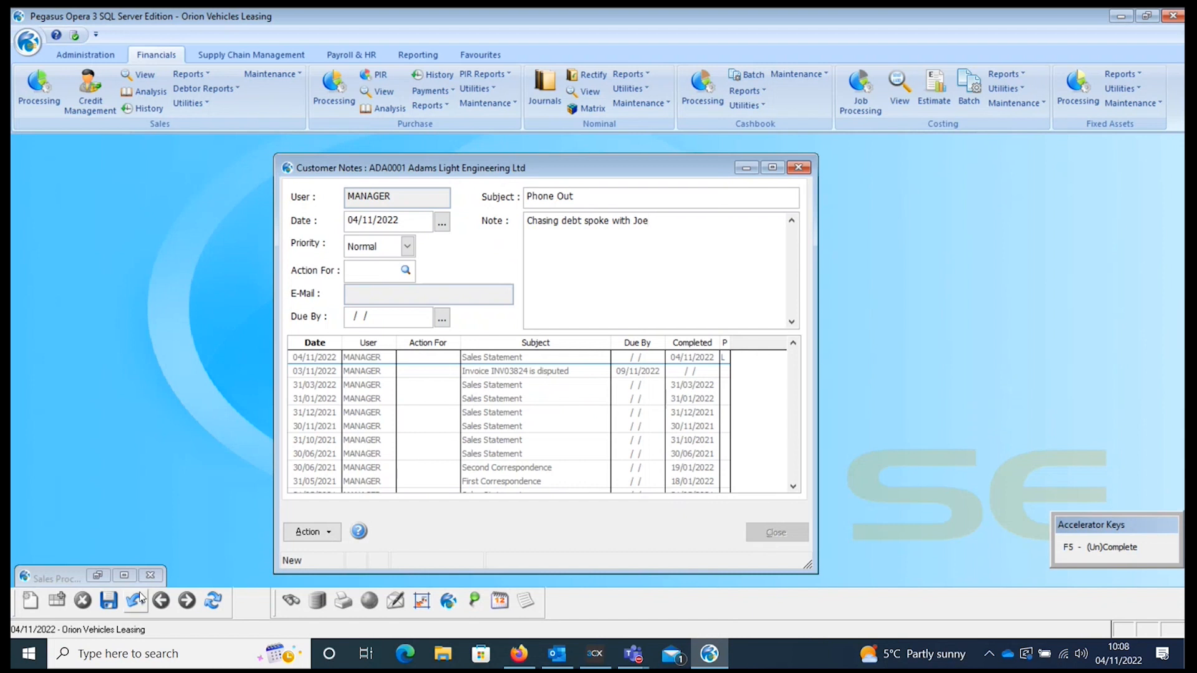
click(109, 598)
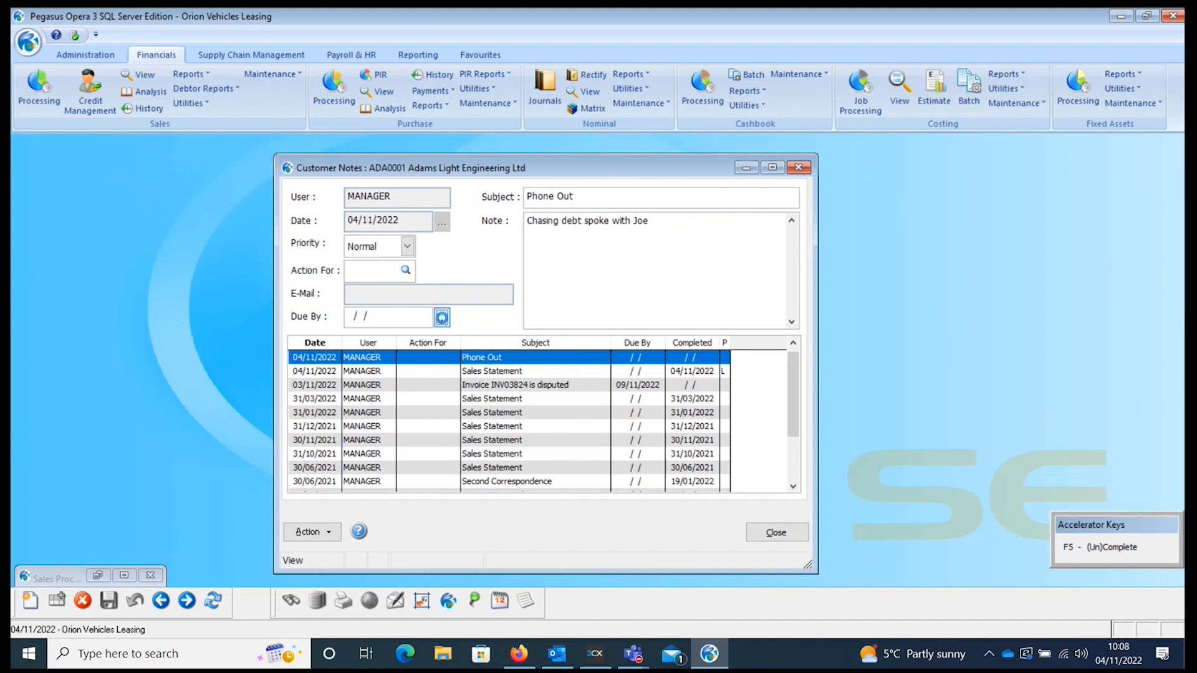
Set the Phone Out note's due-by date to 10/11/2022 and save the note.
click(442, 318)
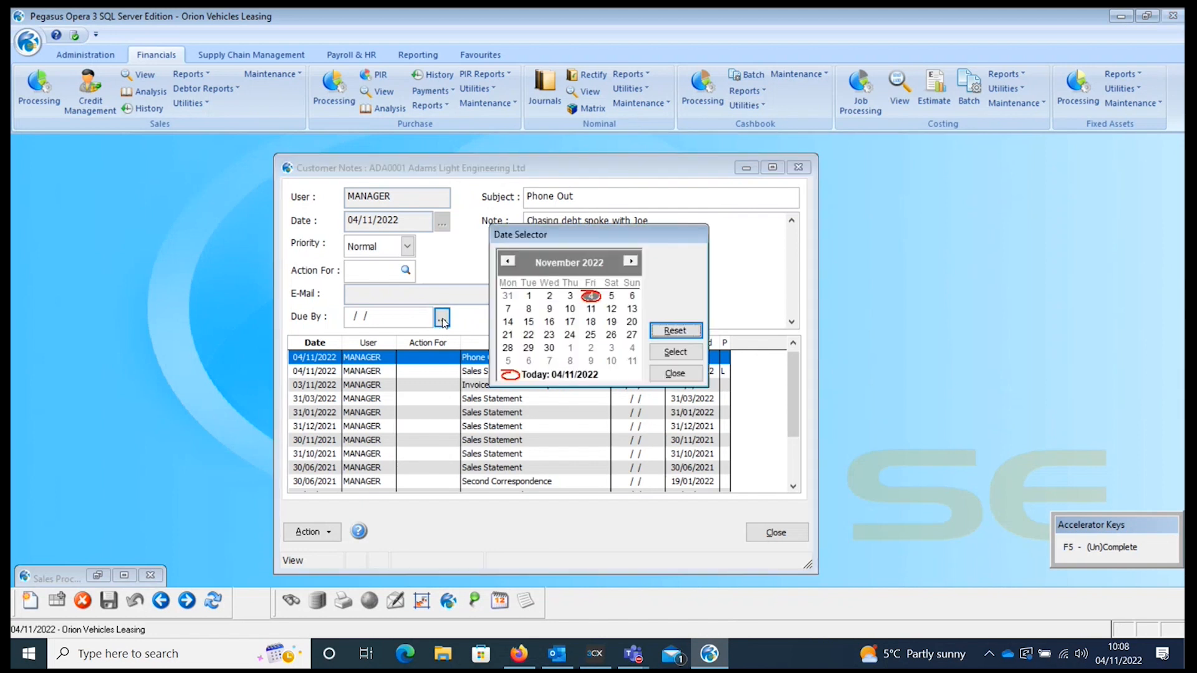
click(570, 309)
click(662, 351)
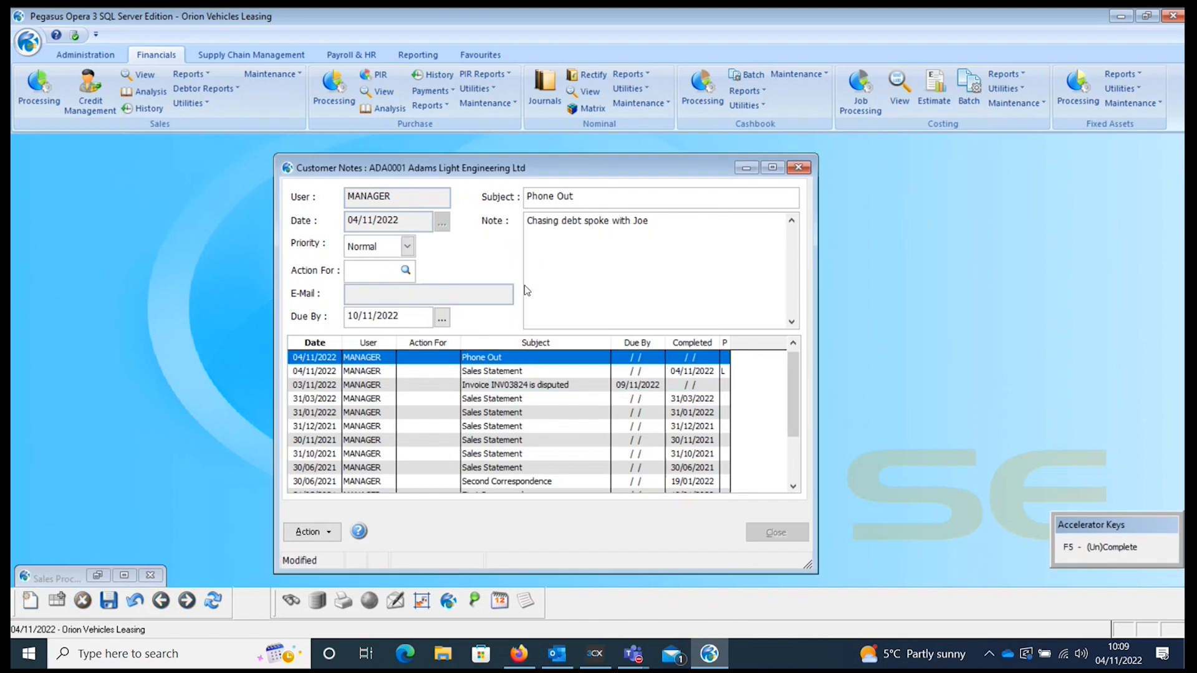
click(109, 600)
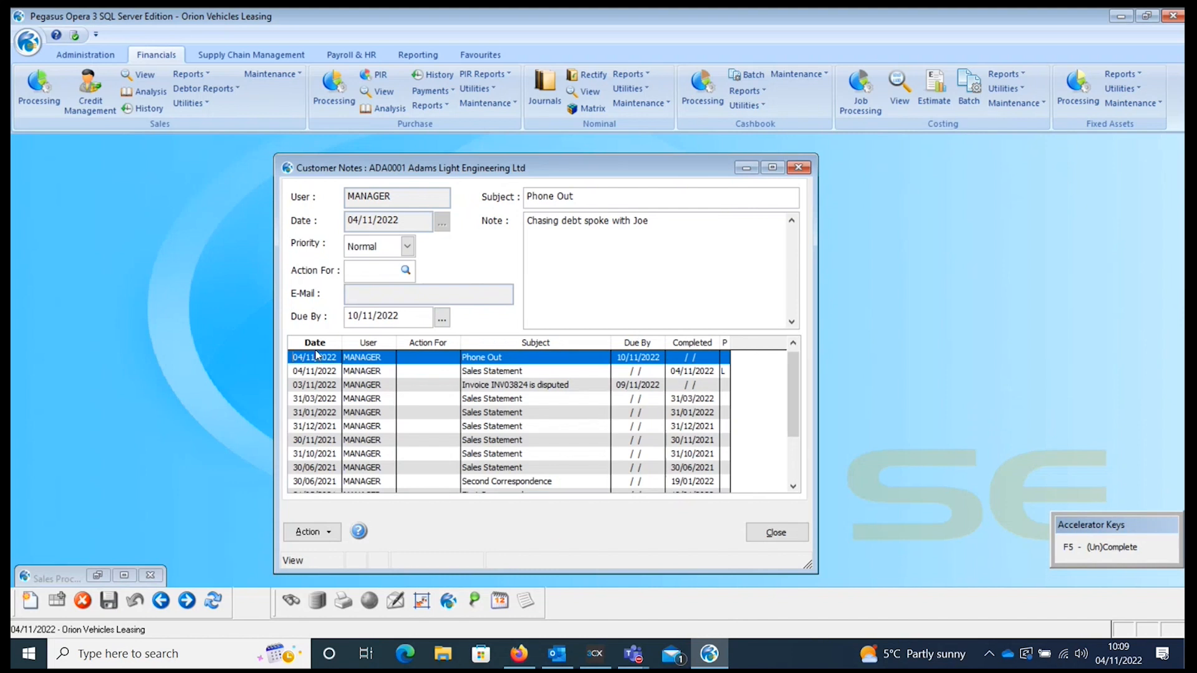
Set the Phone Out note's priority to High and save the note.
click(696, 370)
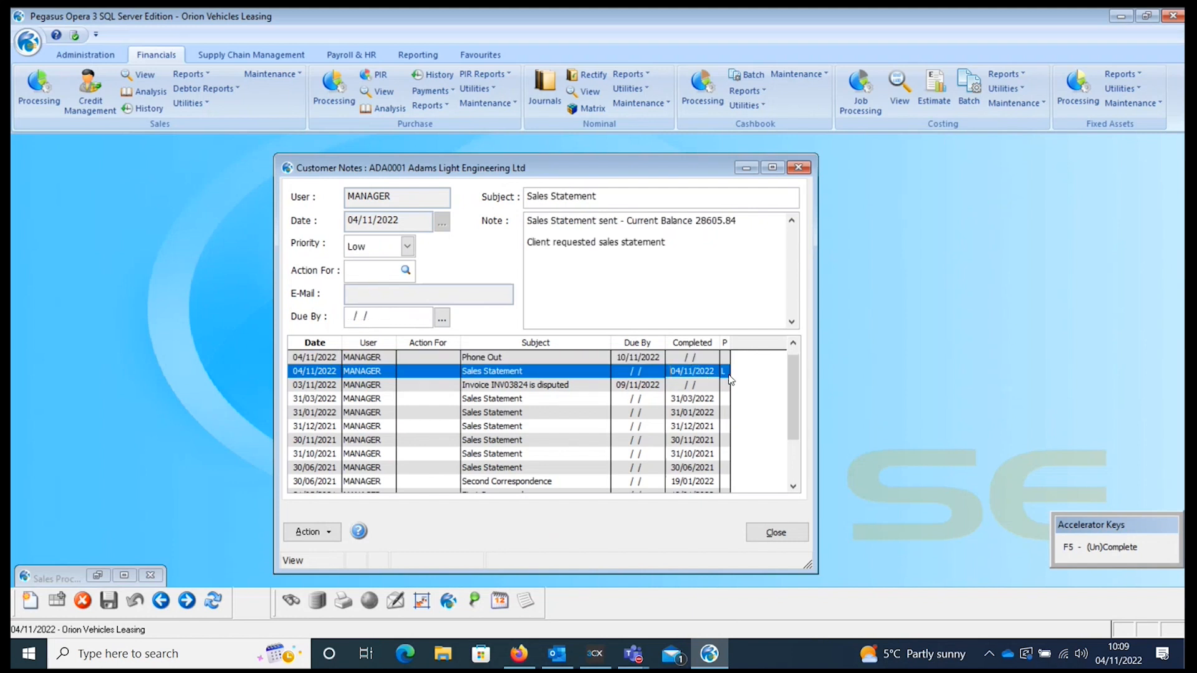
click(657, 357)
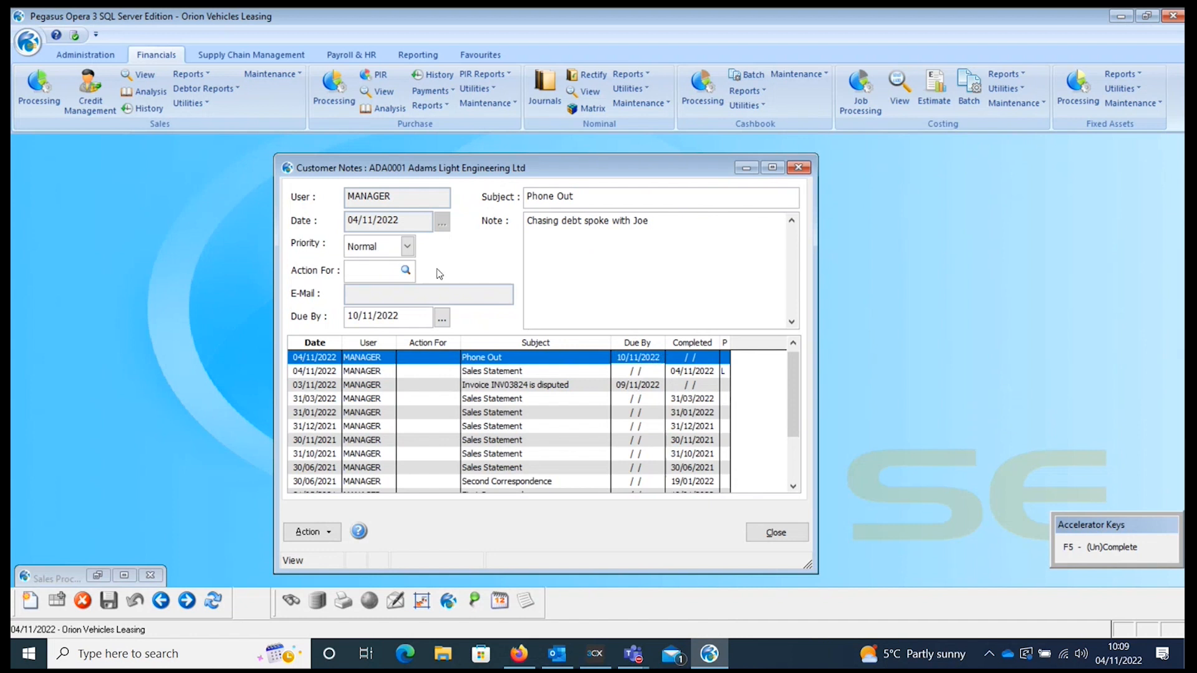
click(408, 249)
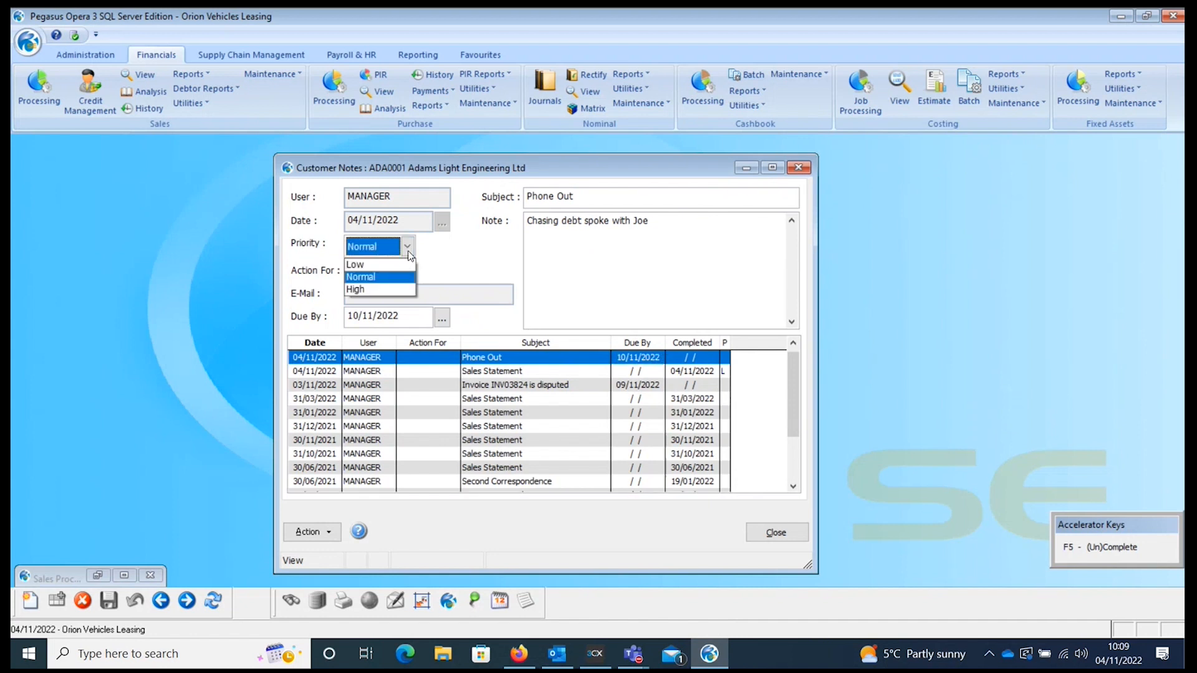
click(406, 289)
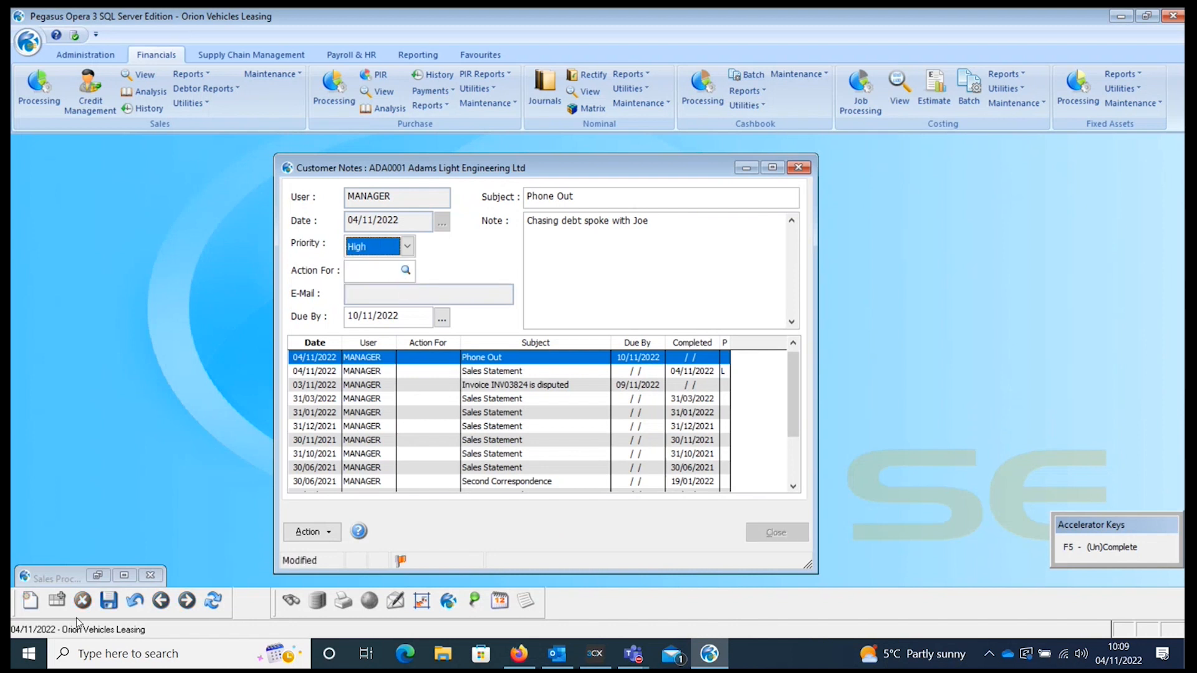
click(107, 601)
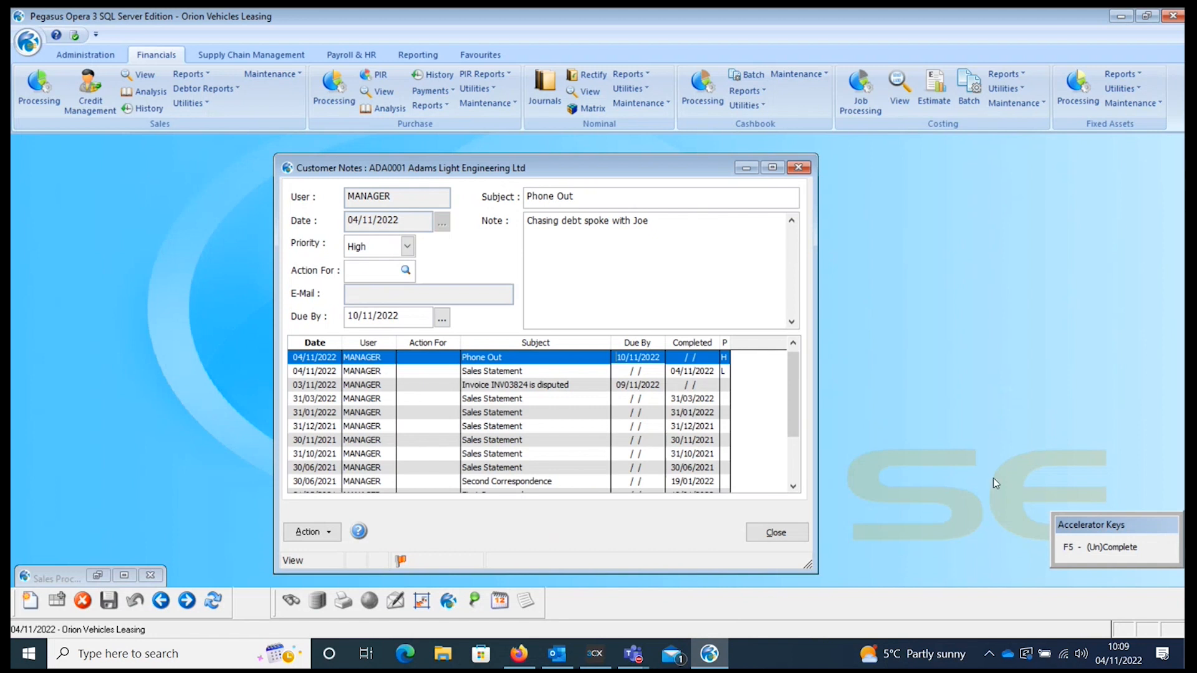
Close the customer notes, restore the Sales Processing window to a smaller size and open the customer's allocations.
click(785, 539)
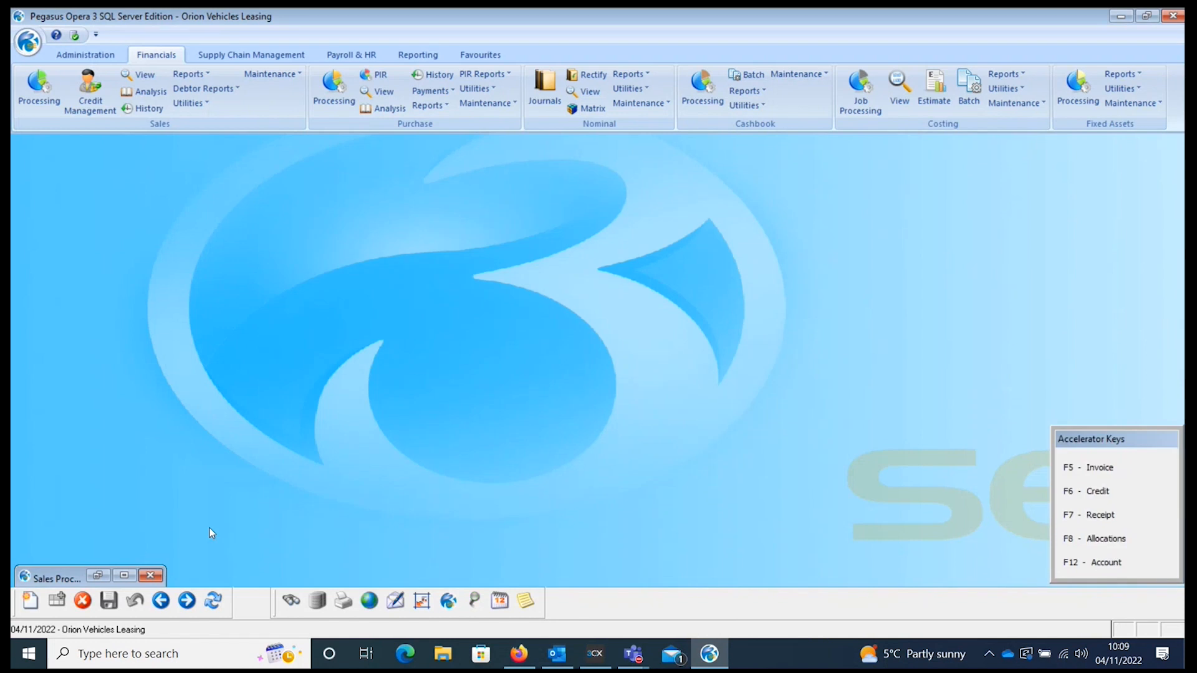
click(130, 571)
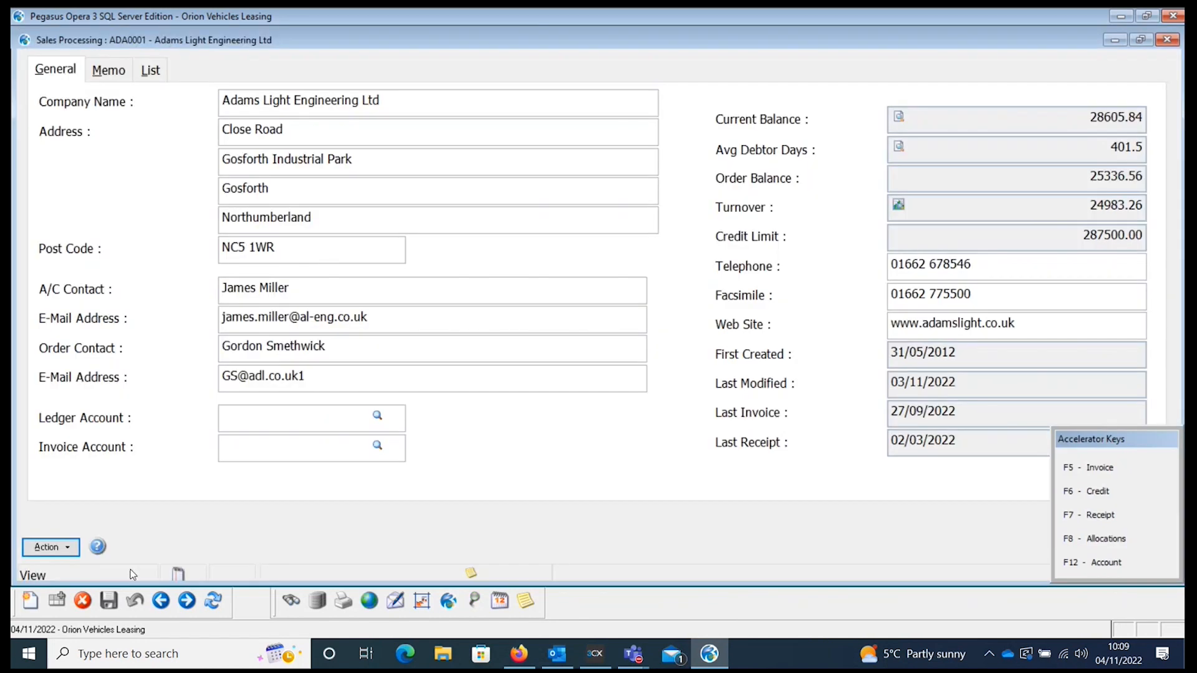
click(74, 548)
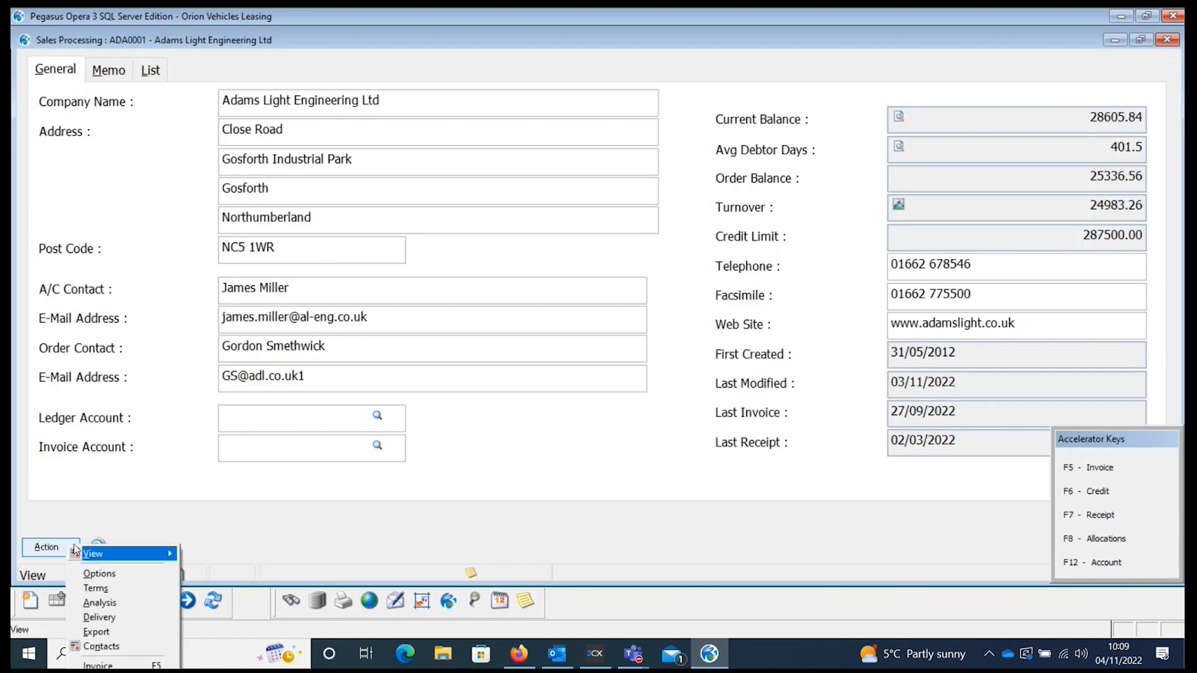
mouse_move(155, 558)
click(215, 556)
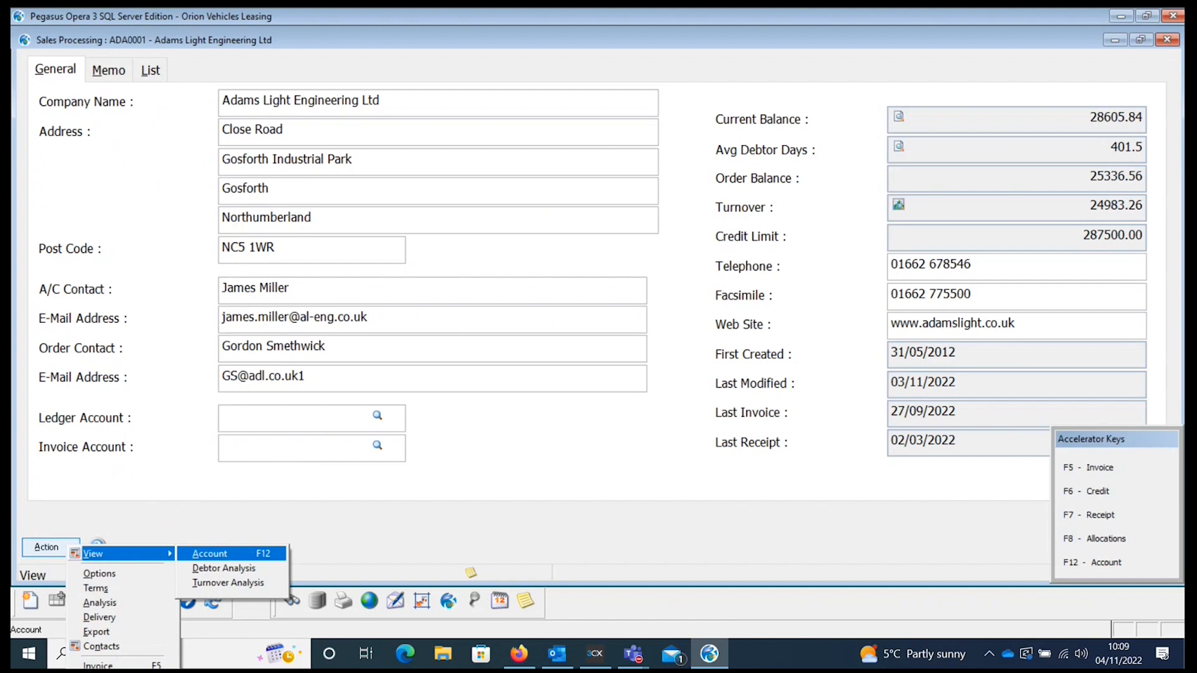
click(1140, 46)
click(1140, 46)
drag(409, 177, 641, 31)
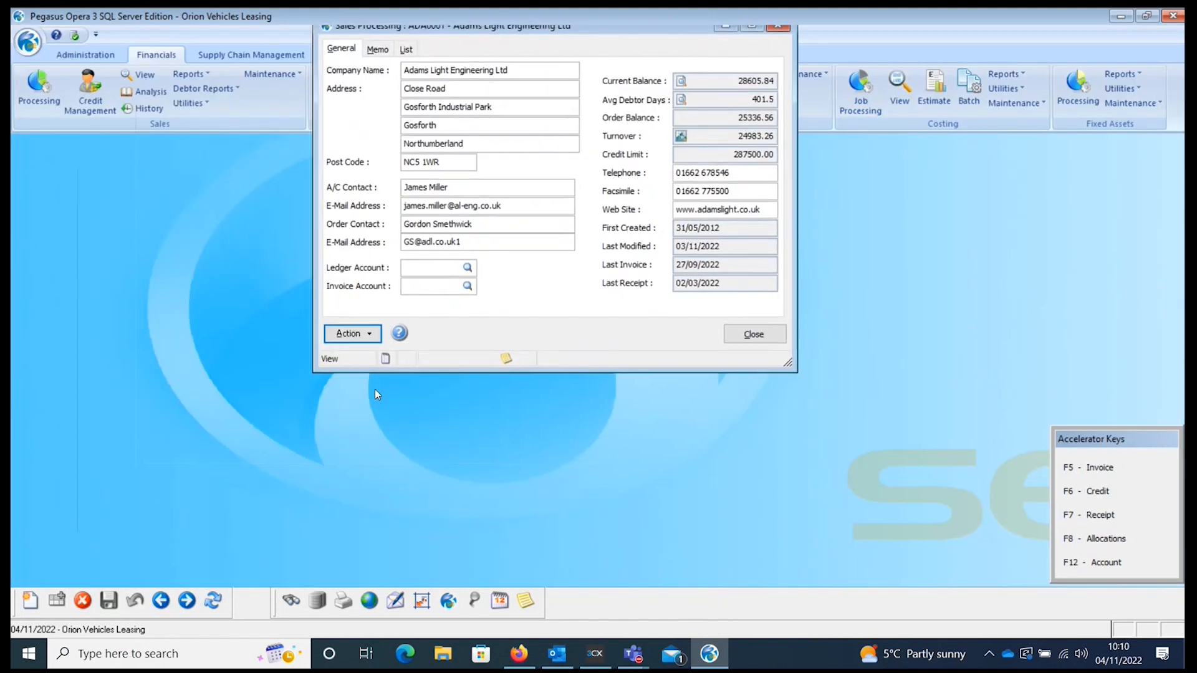
click(377, 332)
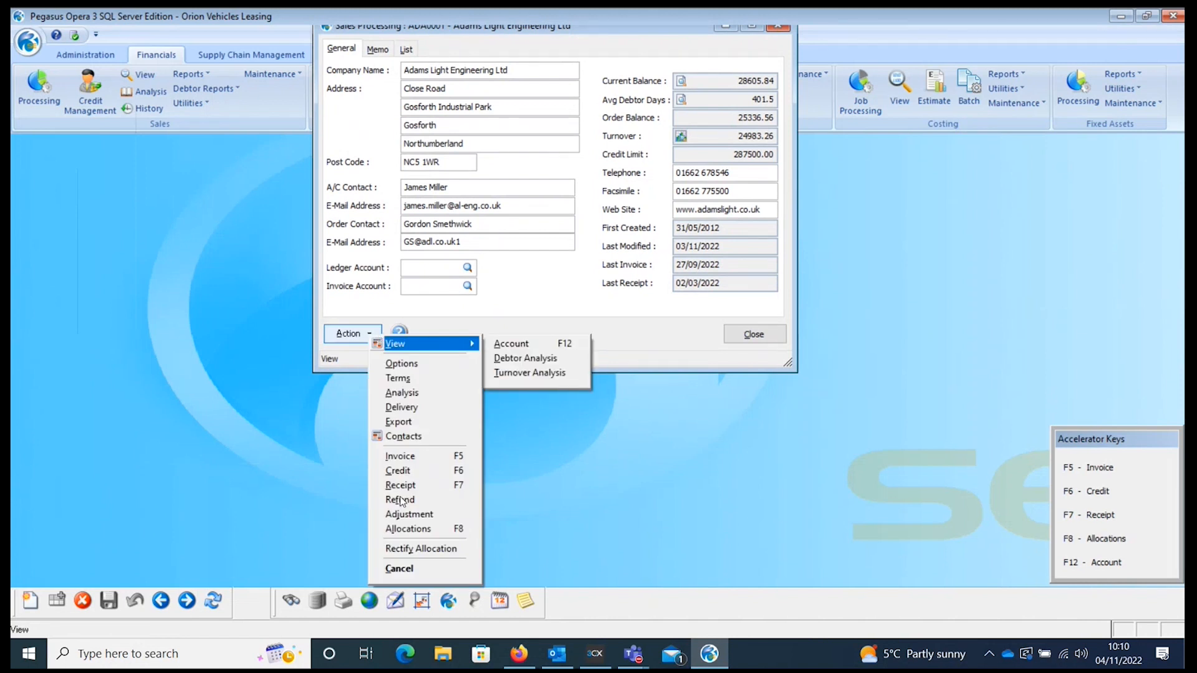
click(404, 528)
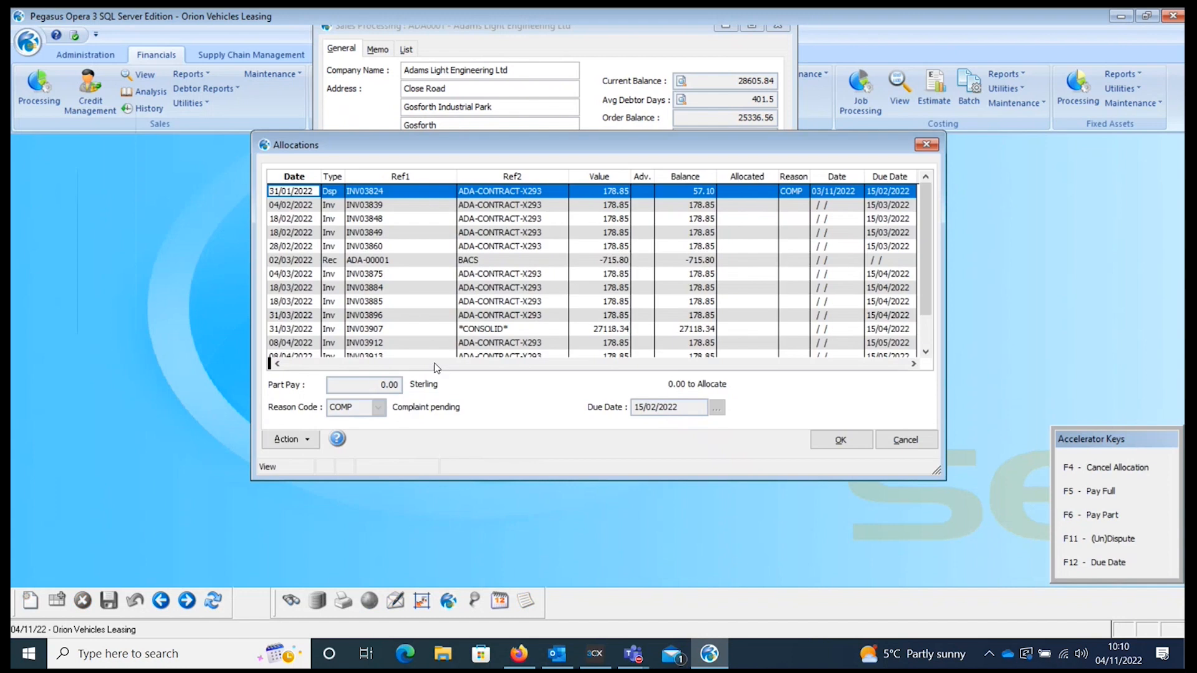
Mark invoice INV03860 as disputed with reason code PRCE (Price query), save the line, and cancel all allocation changes.
click(301, 247)
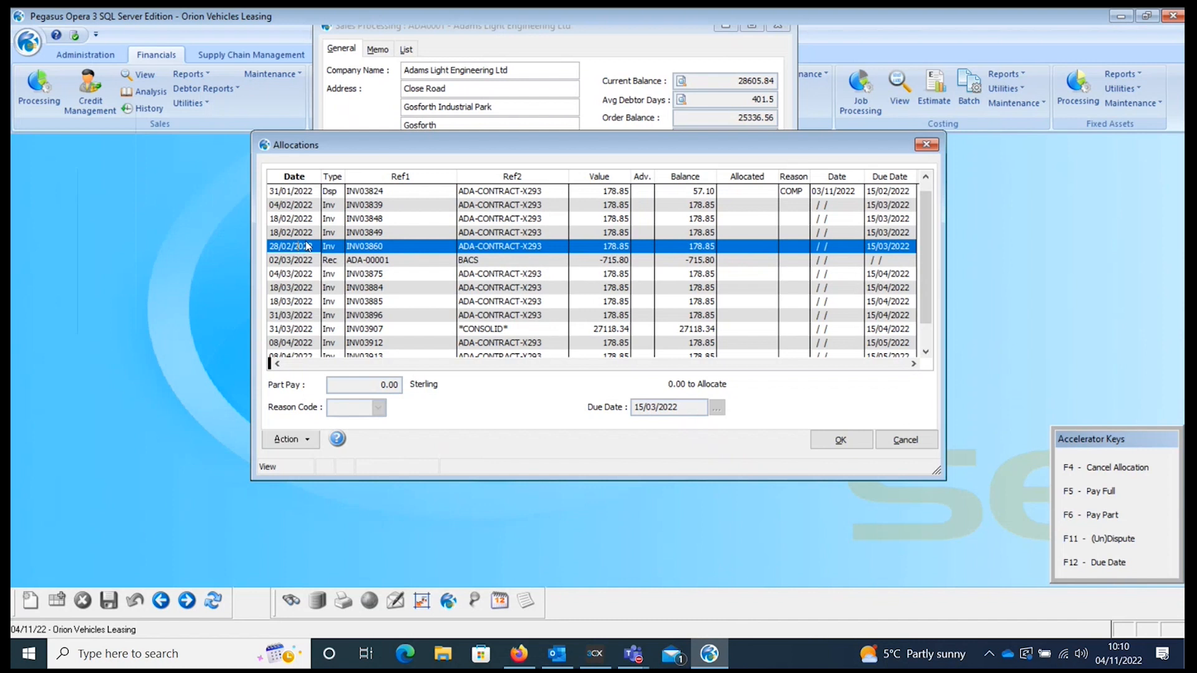
click(308, 438)
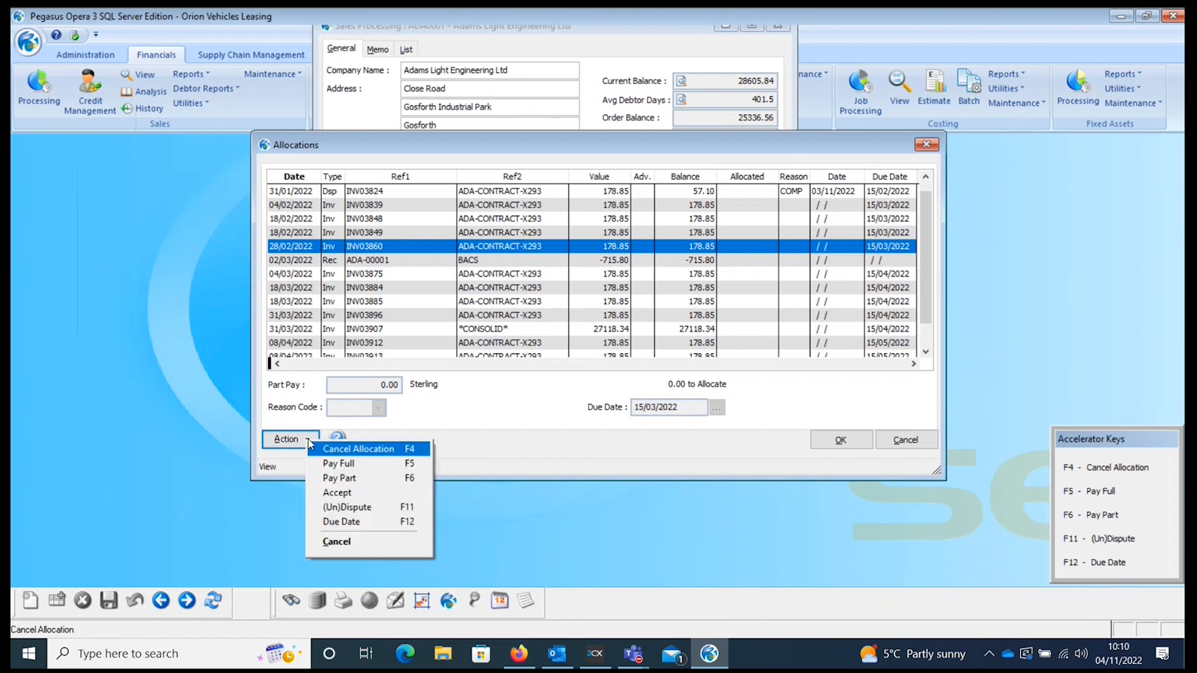
click(334, 507)
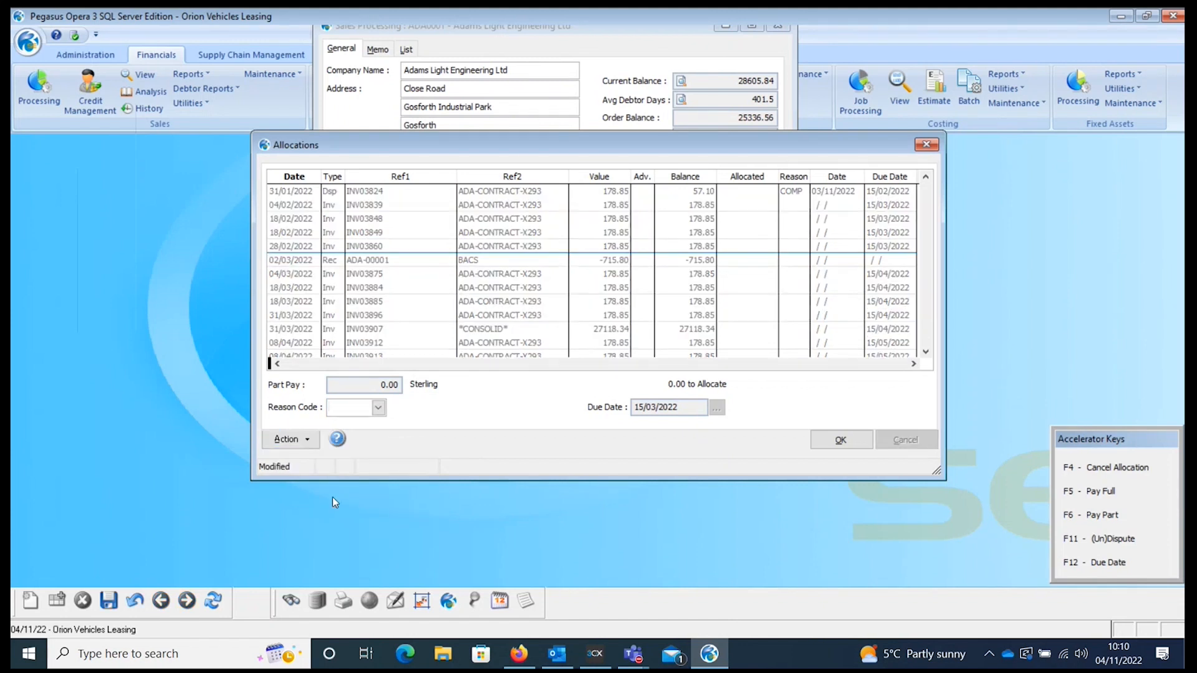
click(378, 408)
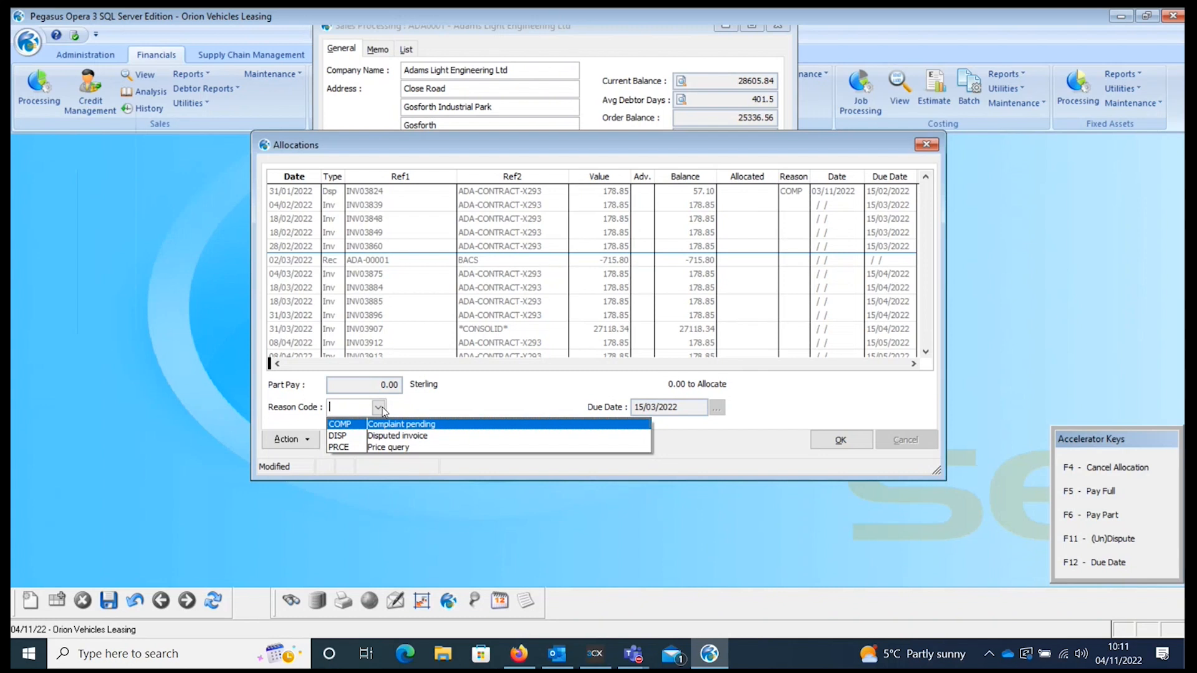
click(396, 447)
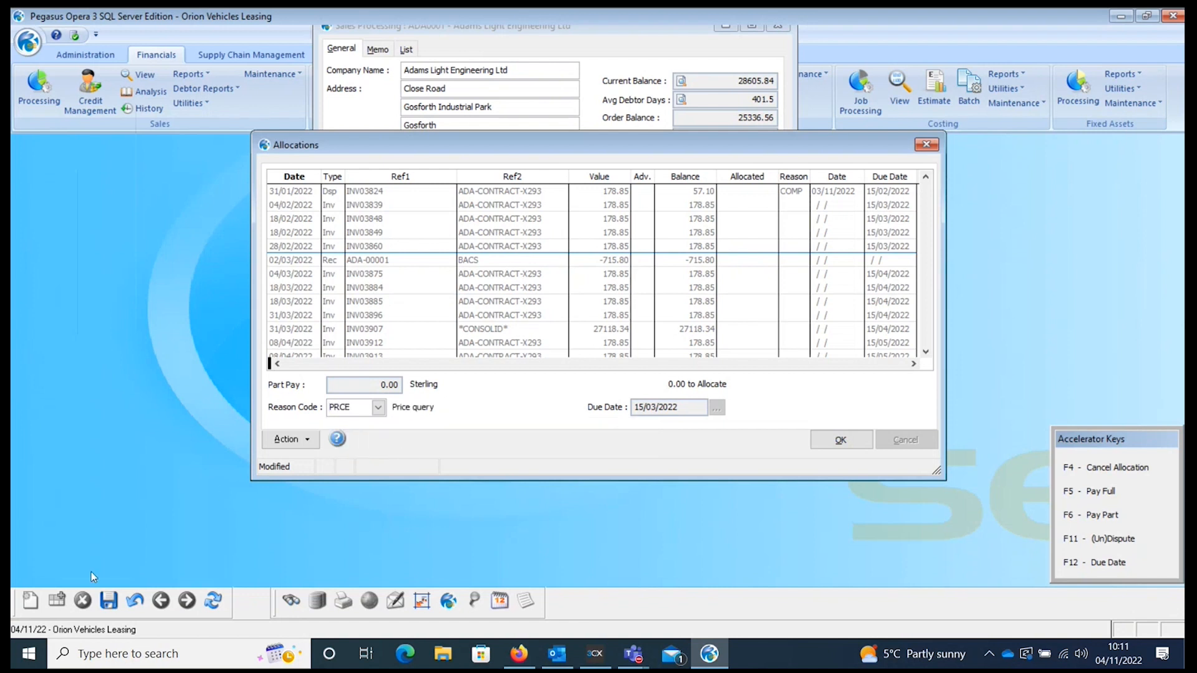
click(111, 597)
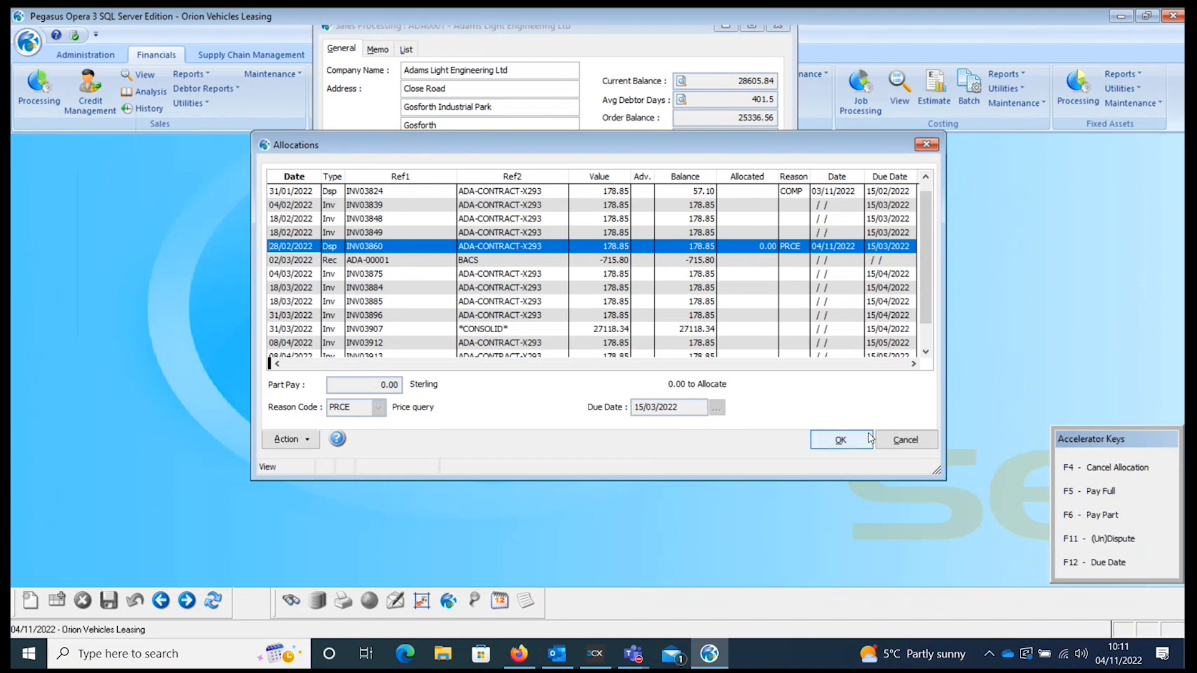
click(890, 441)
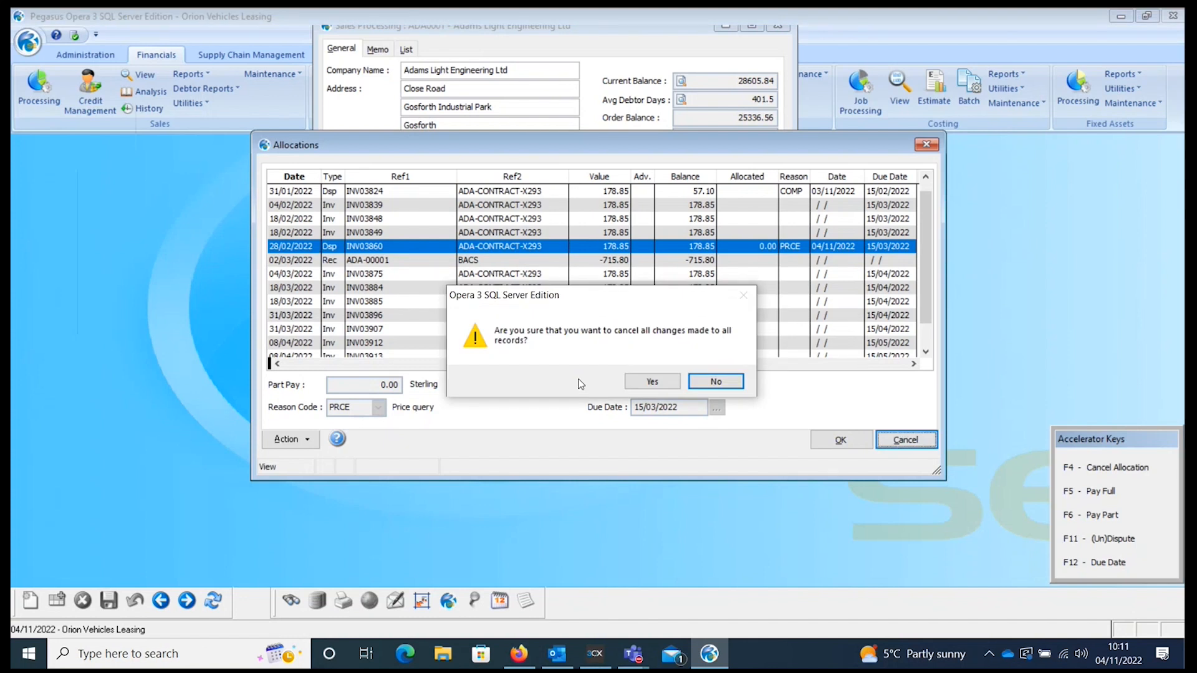
click(642, 380)
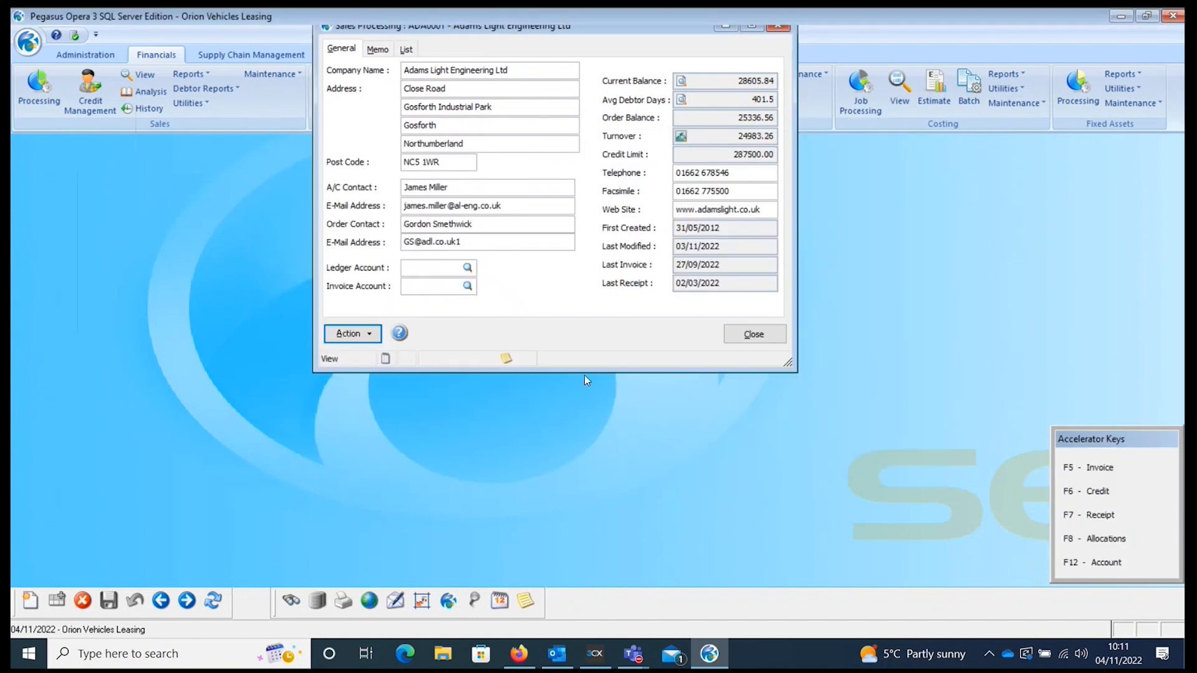
Reopen the customer notes and assign the action on the disputed invoice INV03824 note to the second person in the lookup list.
click(506, 360)
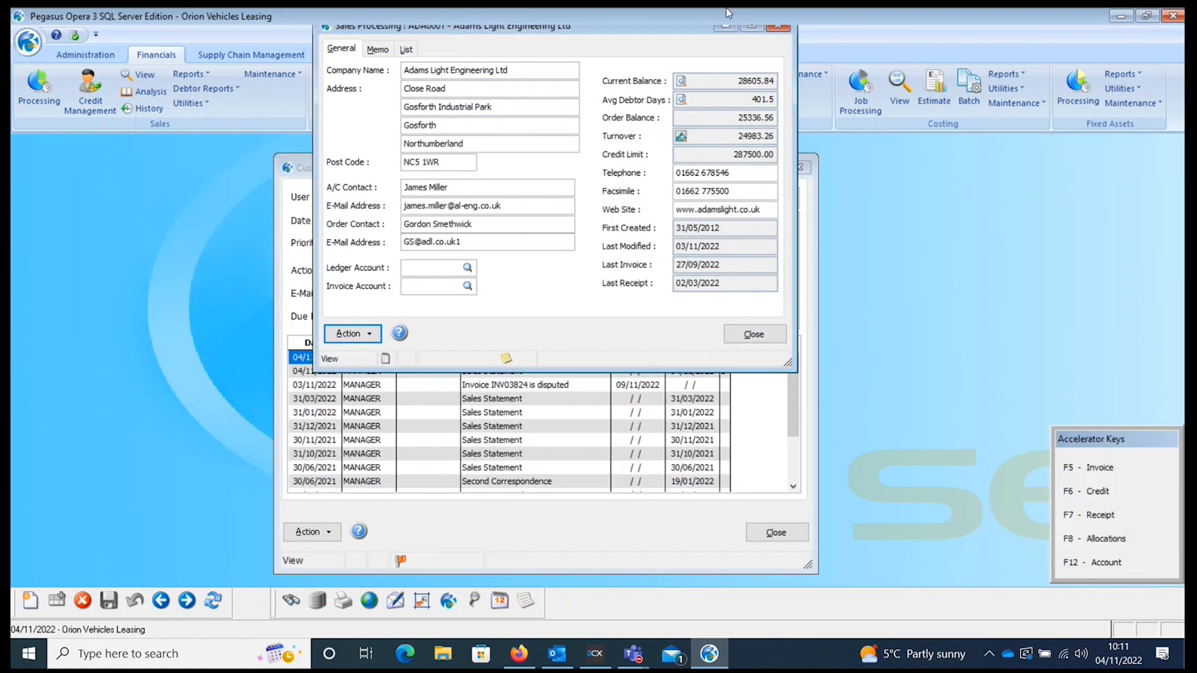
click(724, 26)
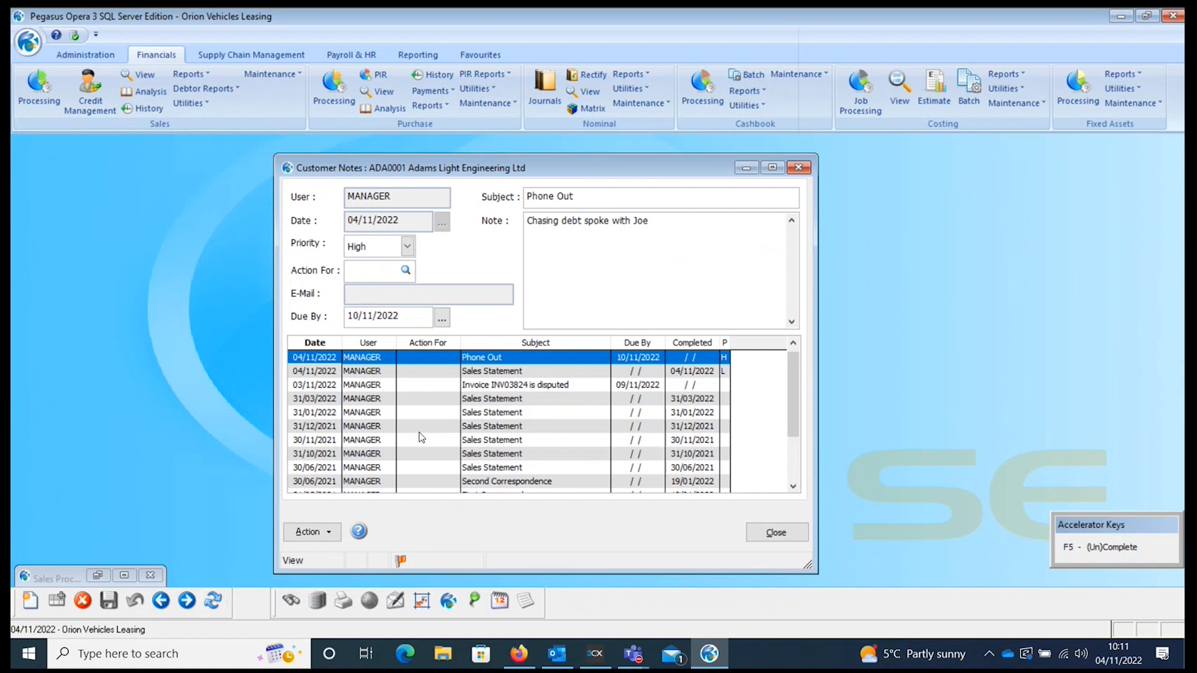
click(470, 387)
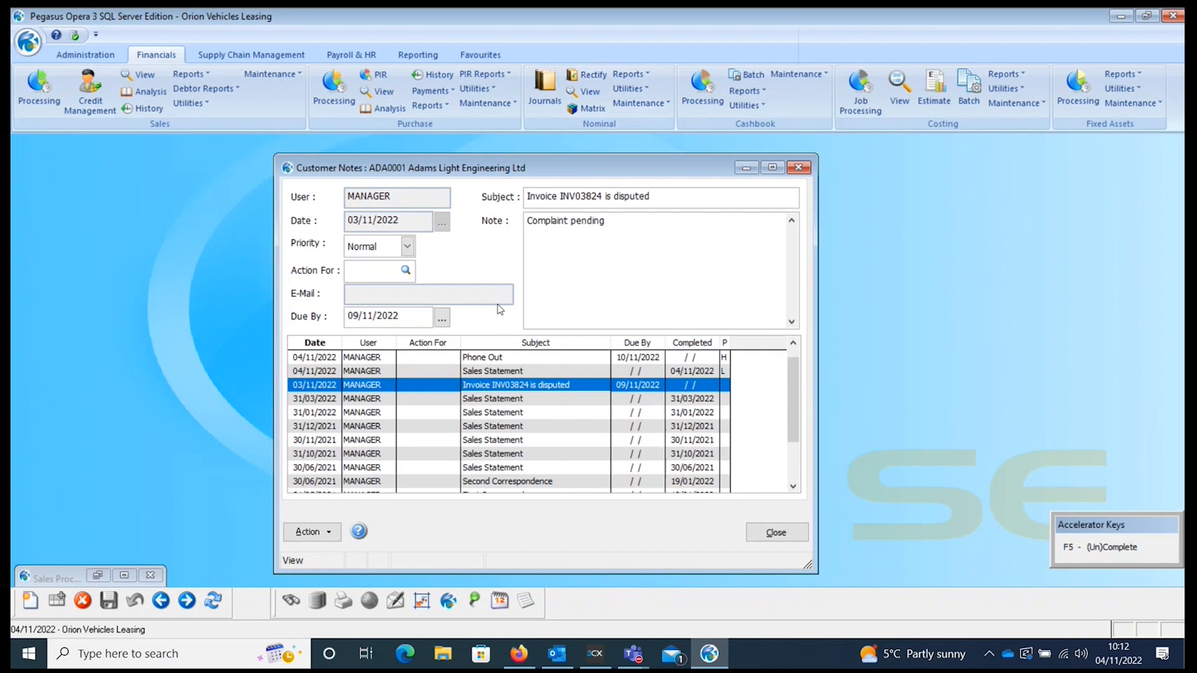
click(388, 274)
text(*)
key(Return)
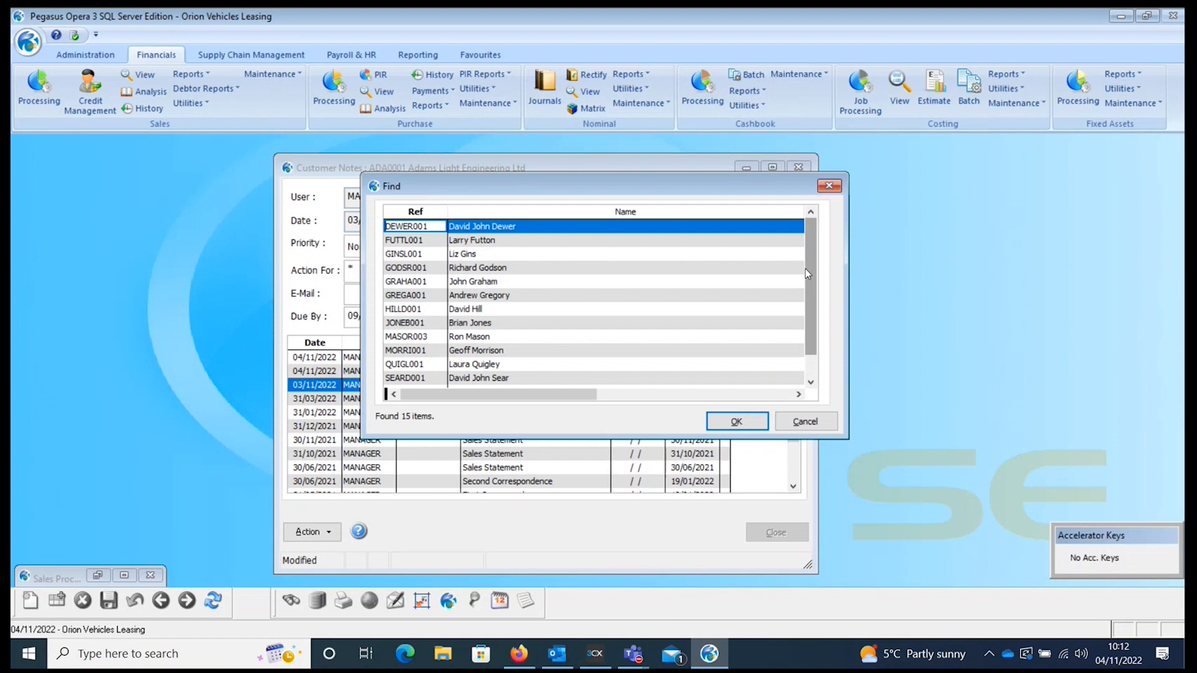
click(595, 244)
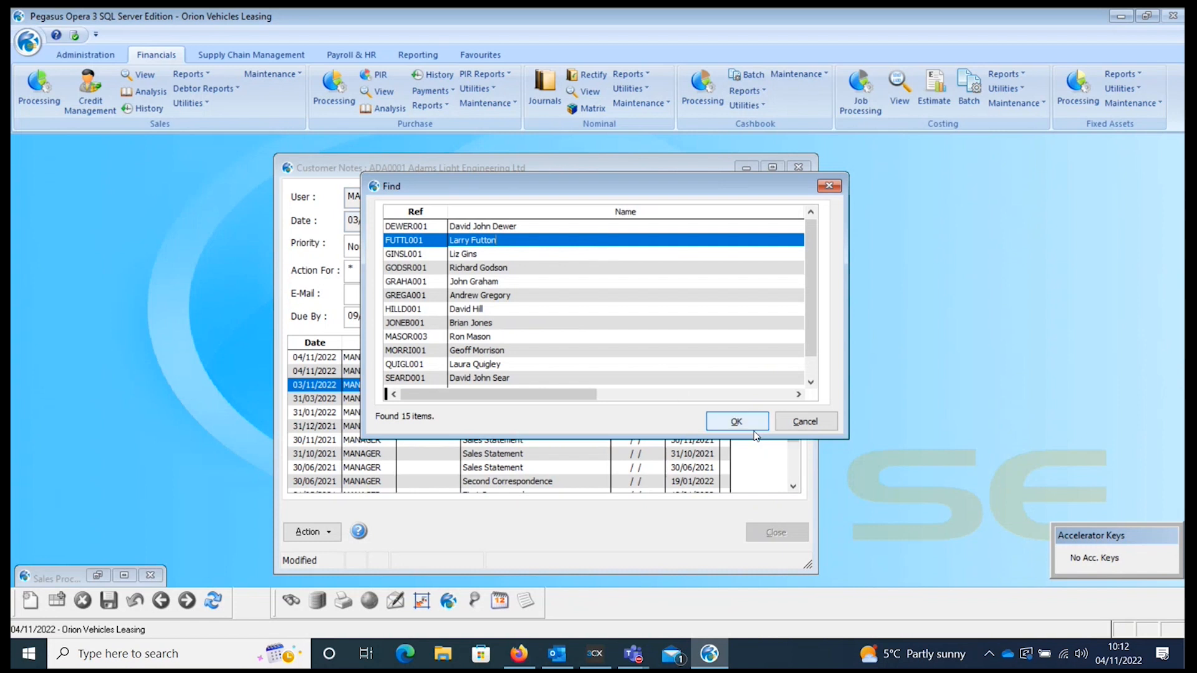
click(736, 422)
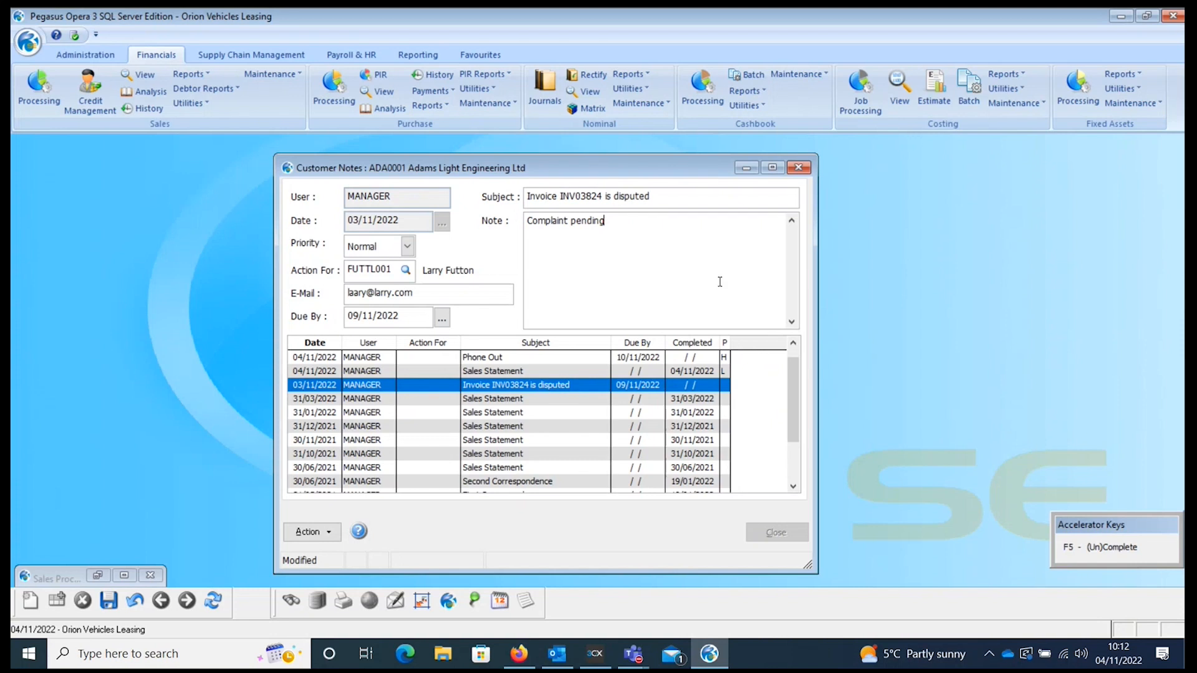
Add a line to the INV03824 dispute note asking the assignee by first name to "please contact the client", and save it.
key(Return)
text(Larry please contact the client)
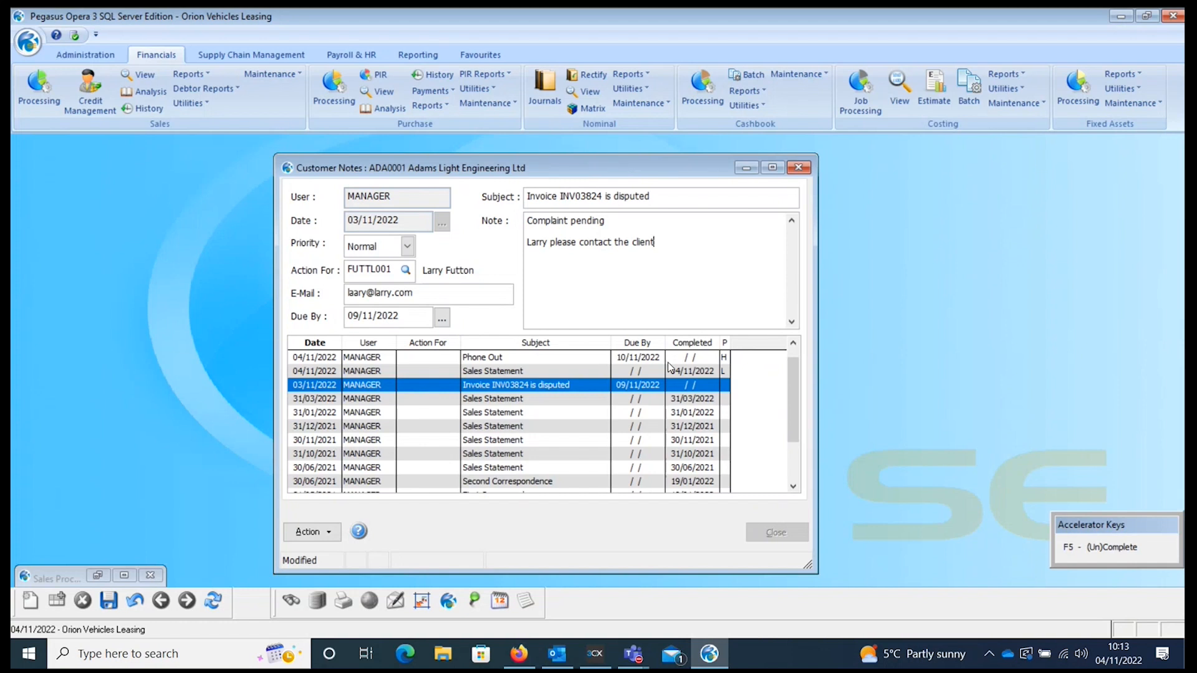
click(111, 600)
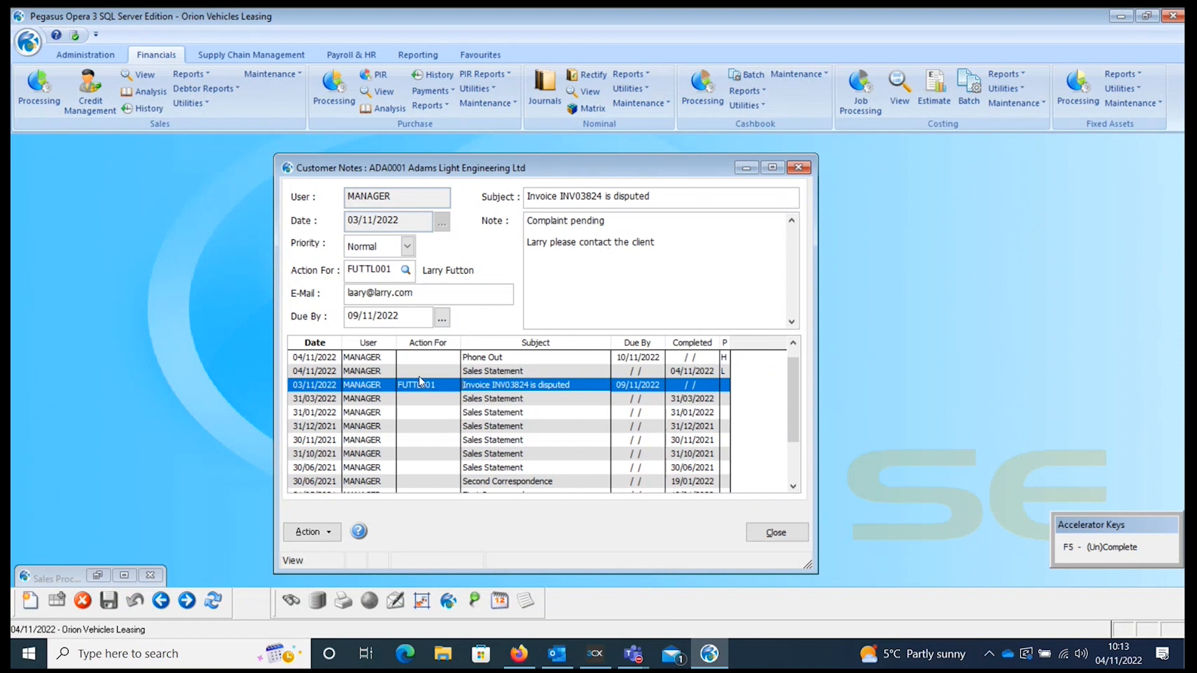
Close the customer notes and open the allocations for the Adams Light Engineering Ltd account from Sales Processing.
click(312, 531)
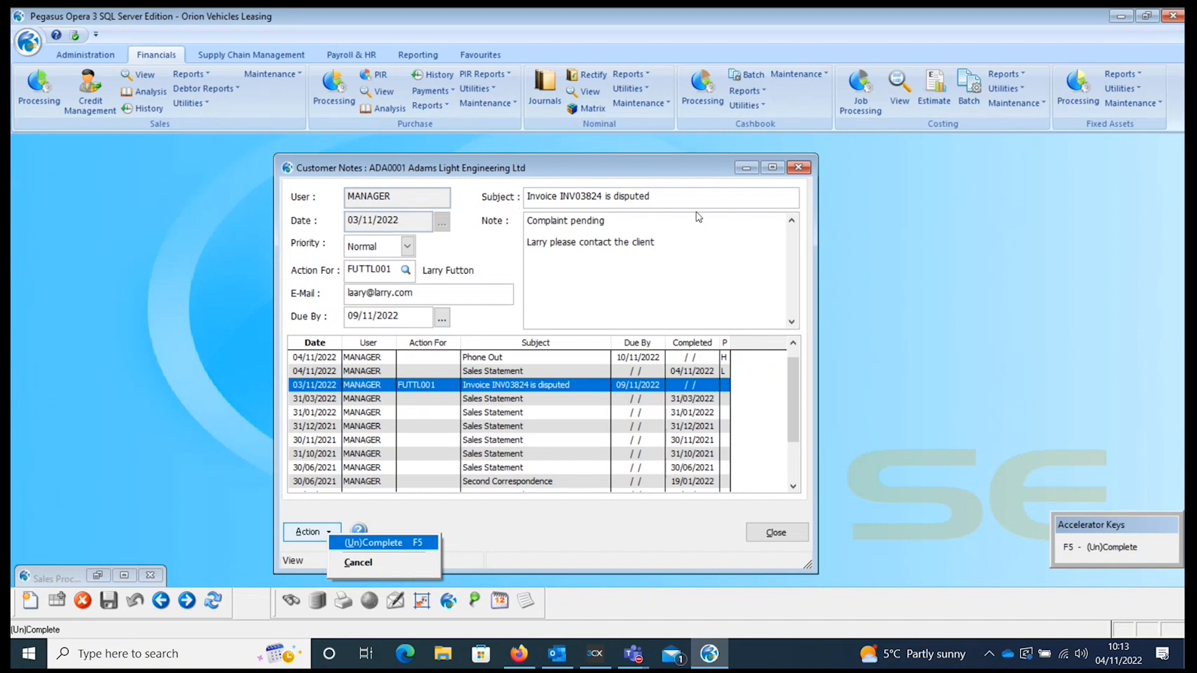
click(773, 533)
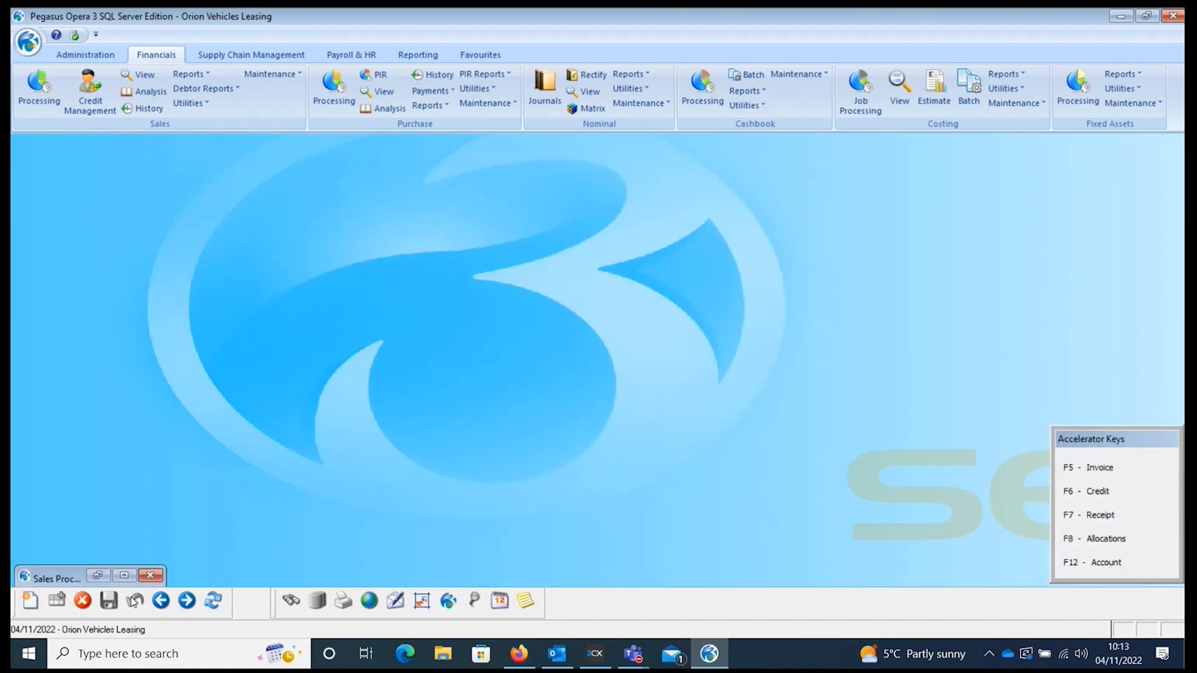
click(131, 574)
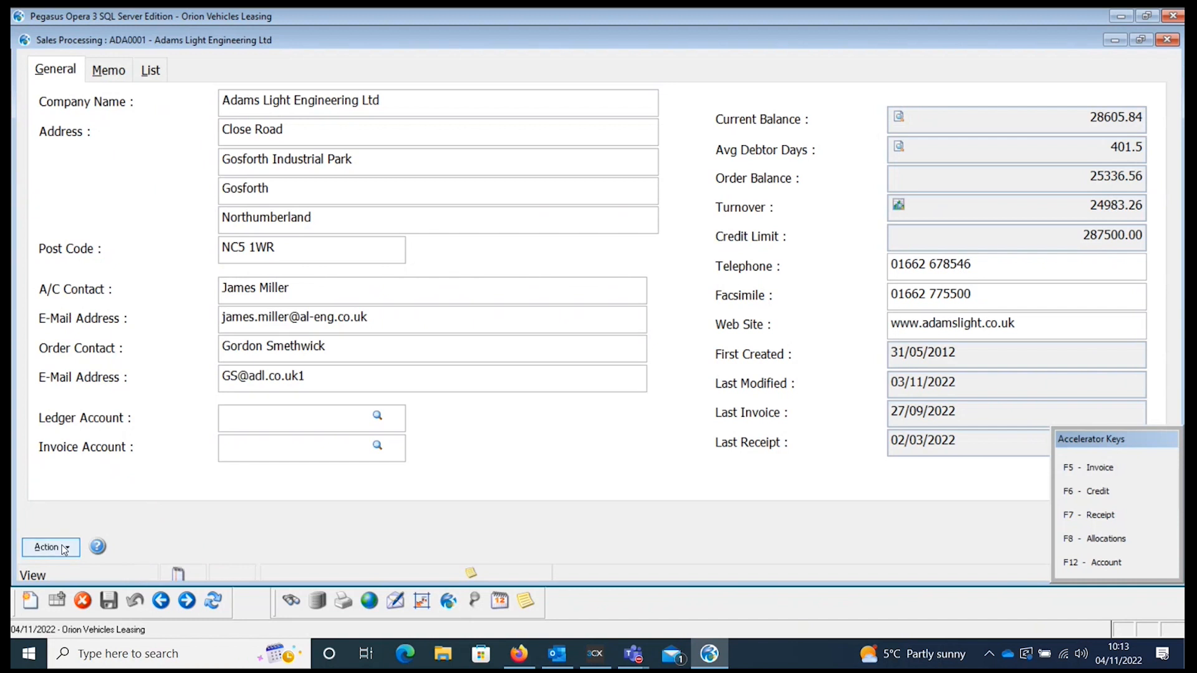
click(62, 548)
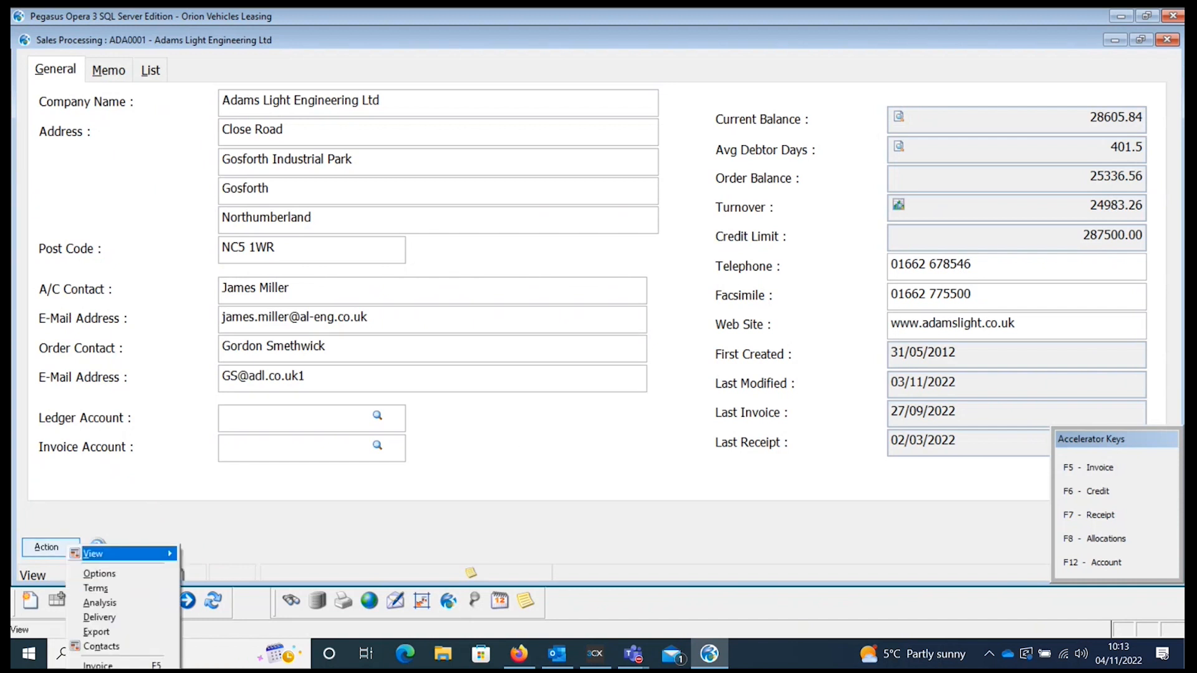
click(1148, 43)
click(355, 336)
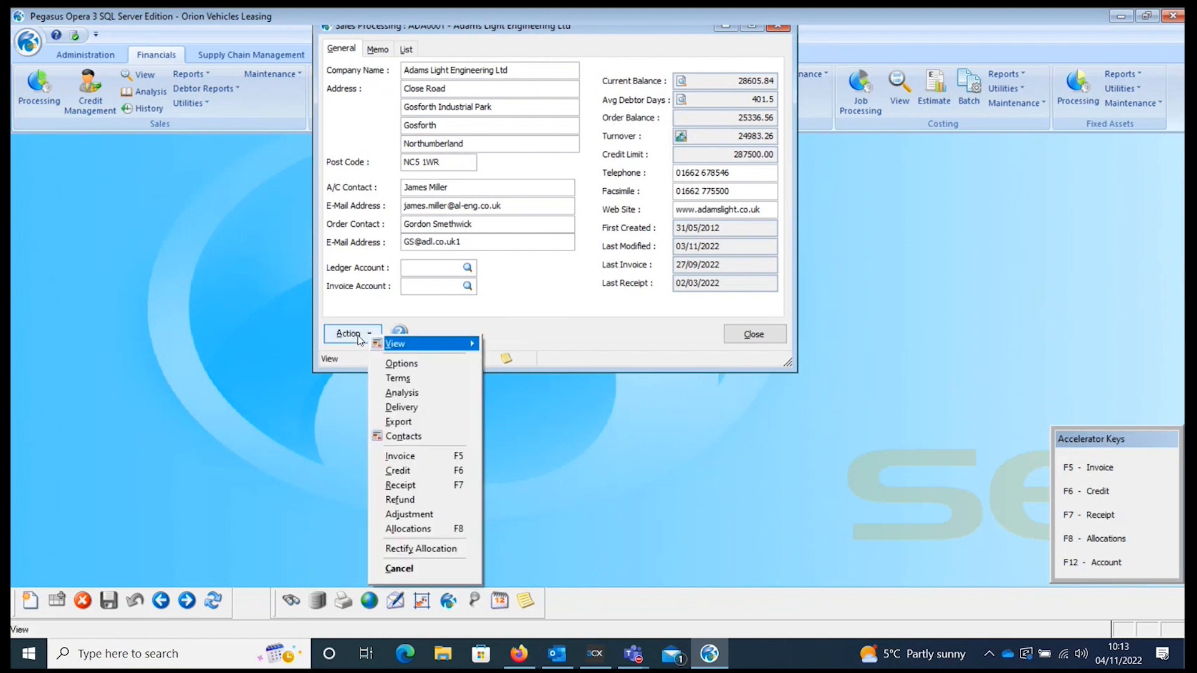
click(399, 530)
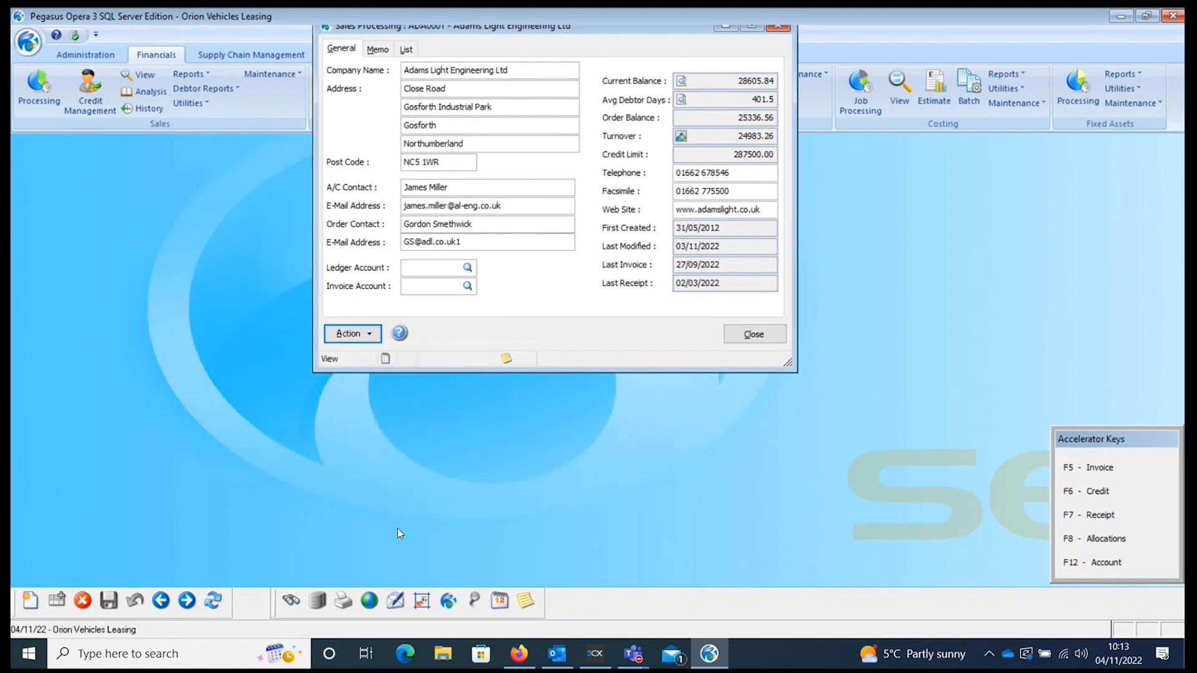
Remove the dispute from invoice INV03824 and accept the allocation changes.
click(313, 440)
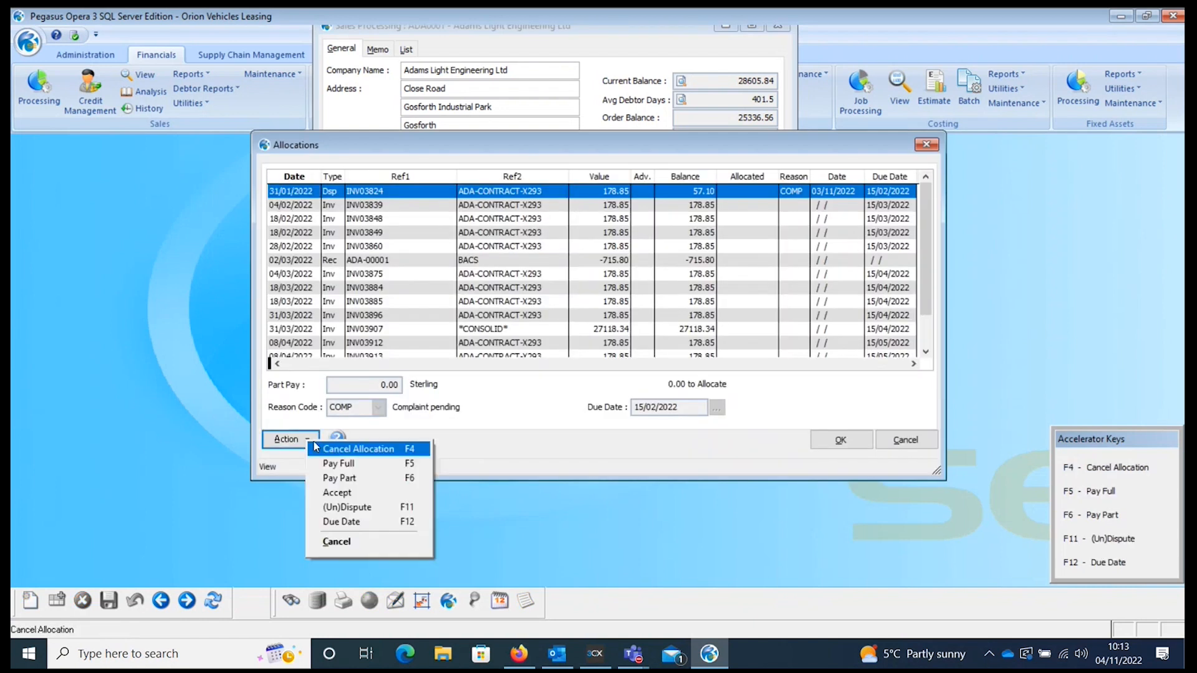
click(391, 506)
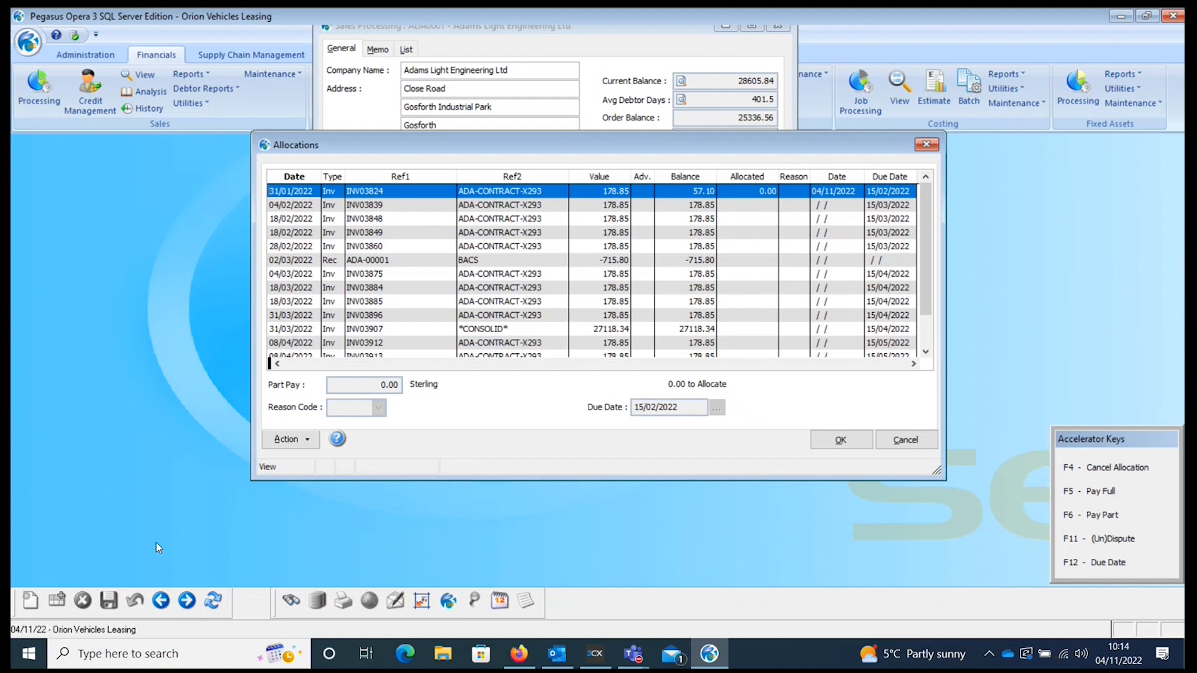
click(835, 441)
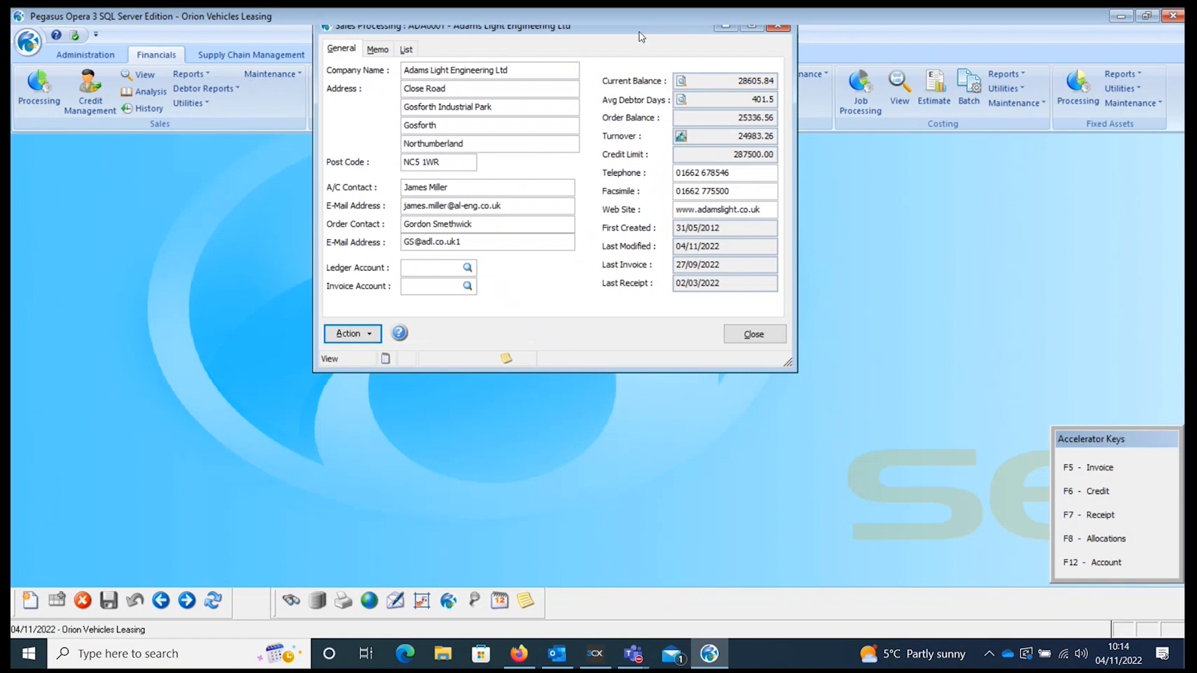
Put the Adams Light Engineering Ltd account on Stop in its terms and save the customer record.
click(379, 332)
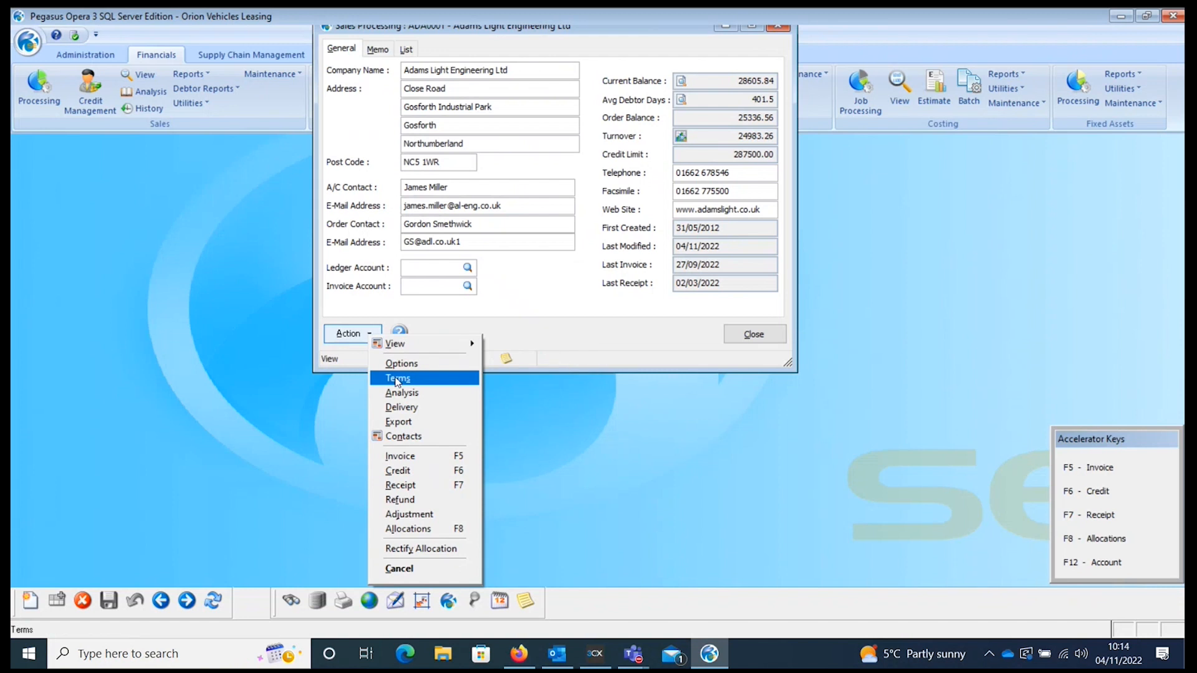
click(396, 379)
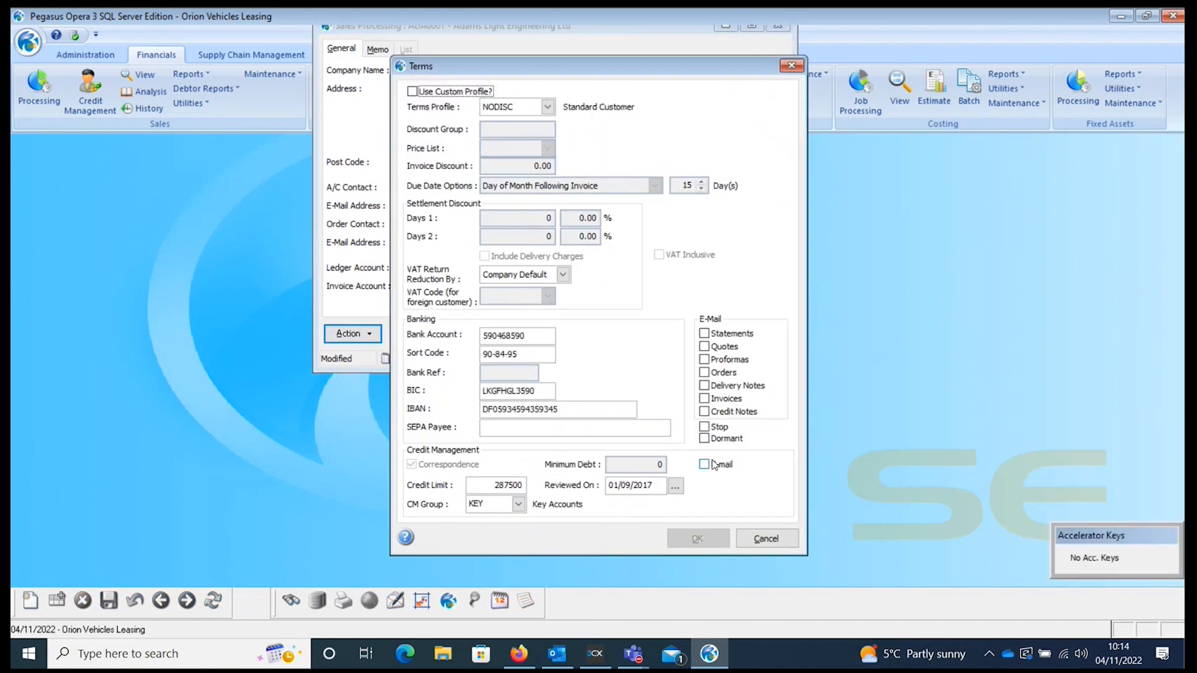
click(705, 427)
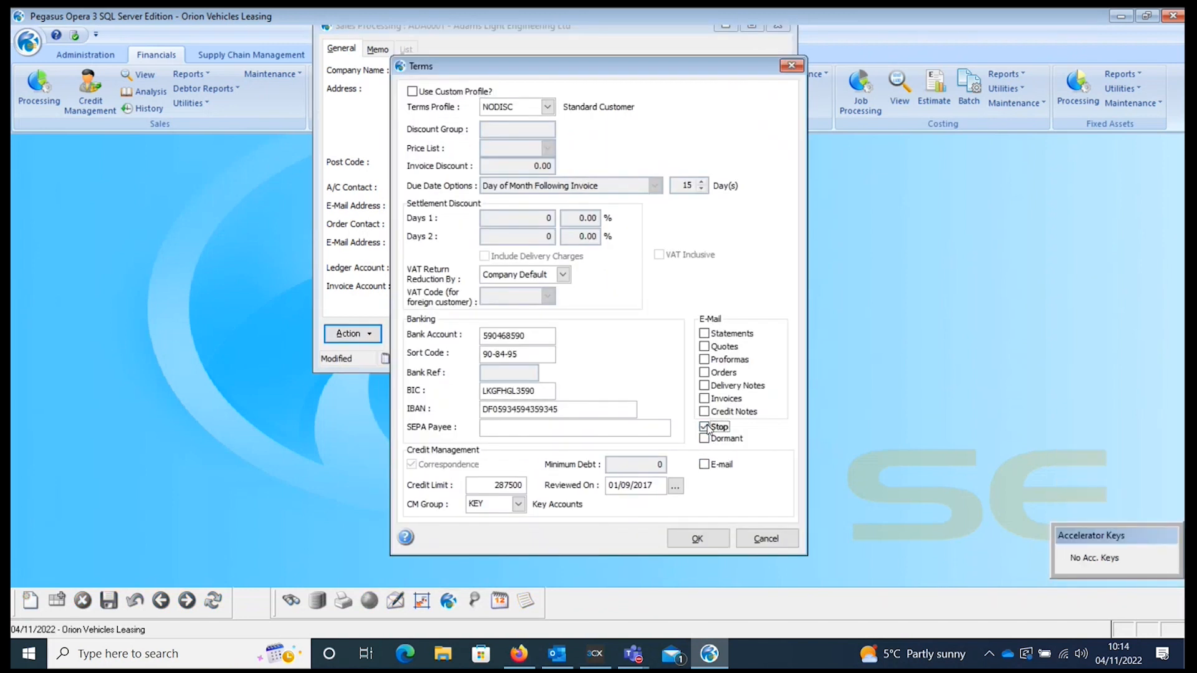
click(693, 541)
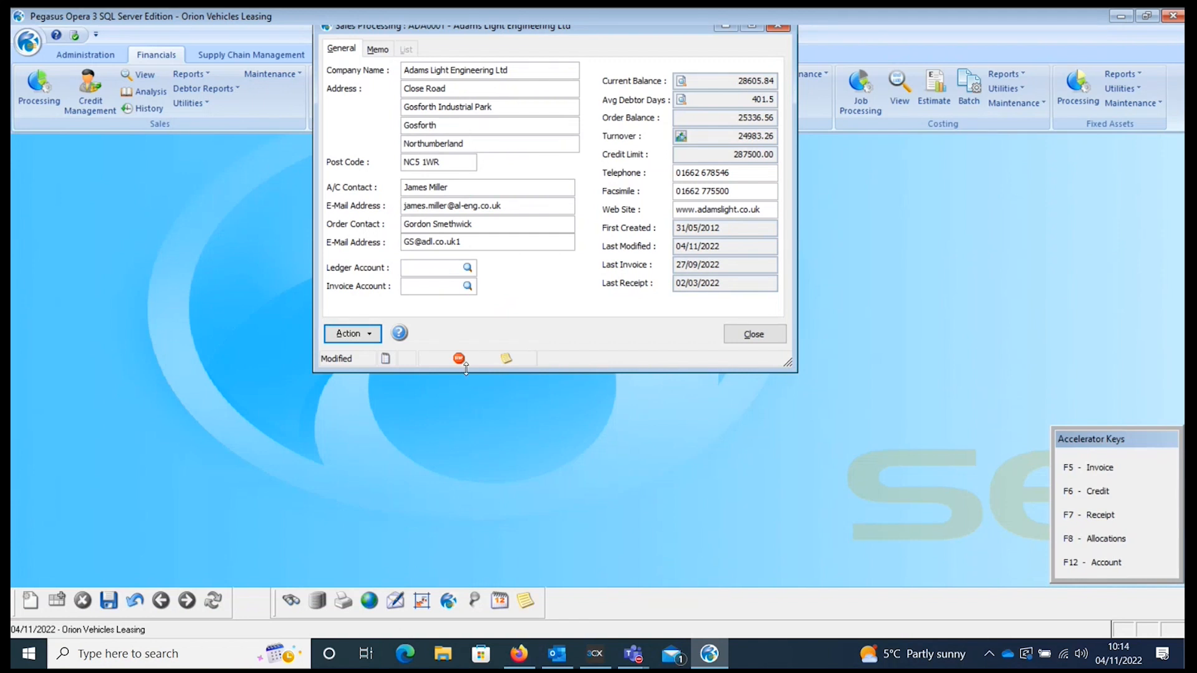
mouse_move(465, 364)
click(118, 595)
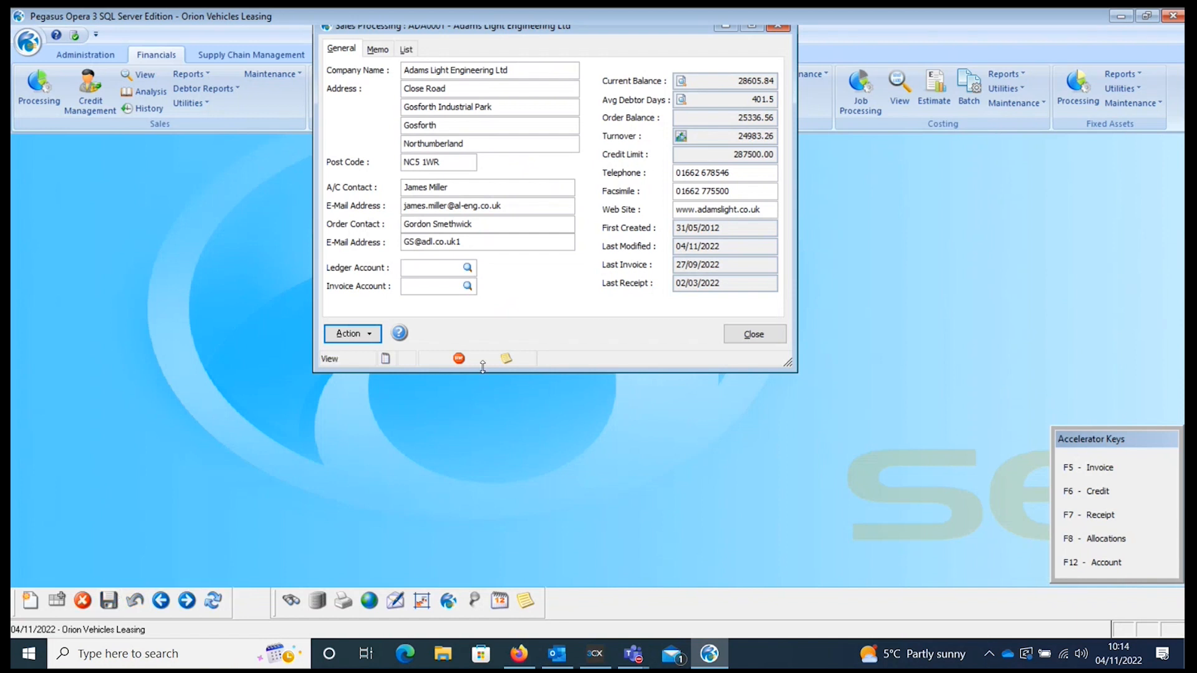
Check the customer notes for the On Stop entry, and close the notes and Sales Processing.
click(506, 359)
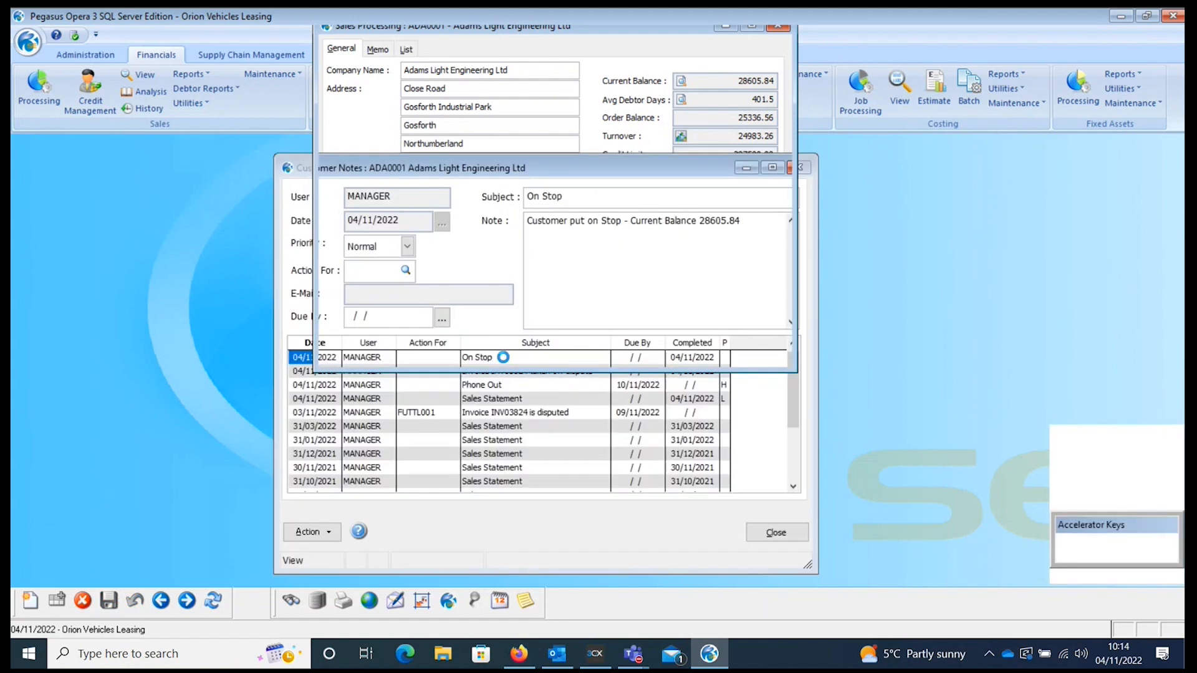
click(776, 468)
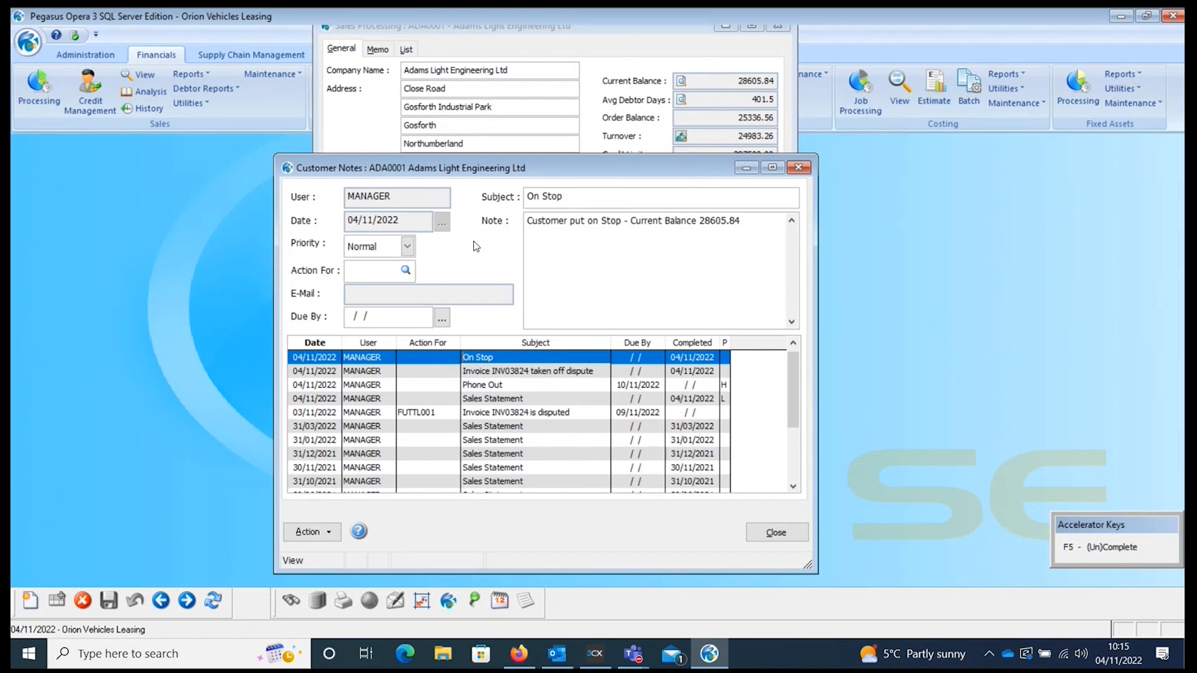
click(779, 533)
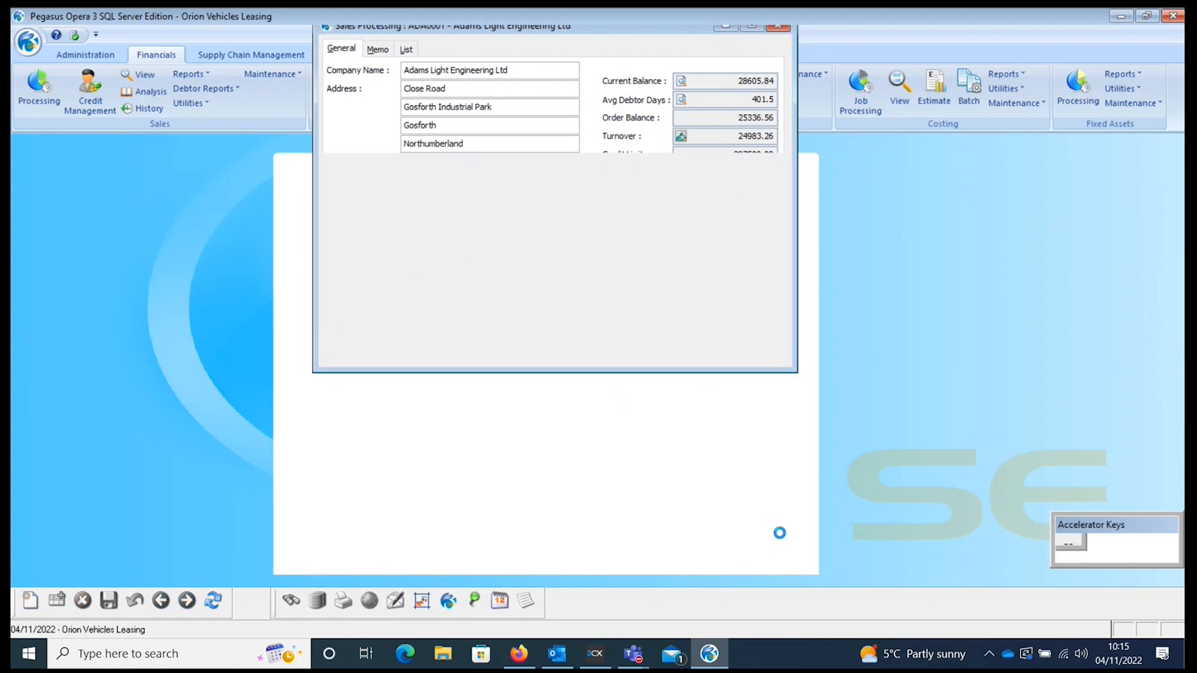
click(732, 330)
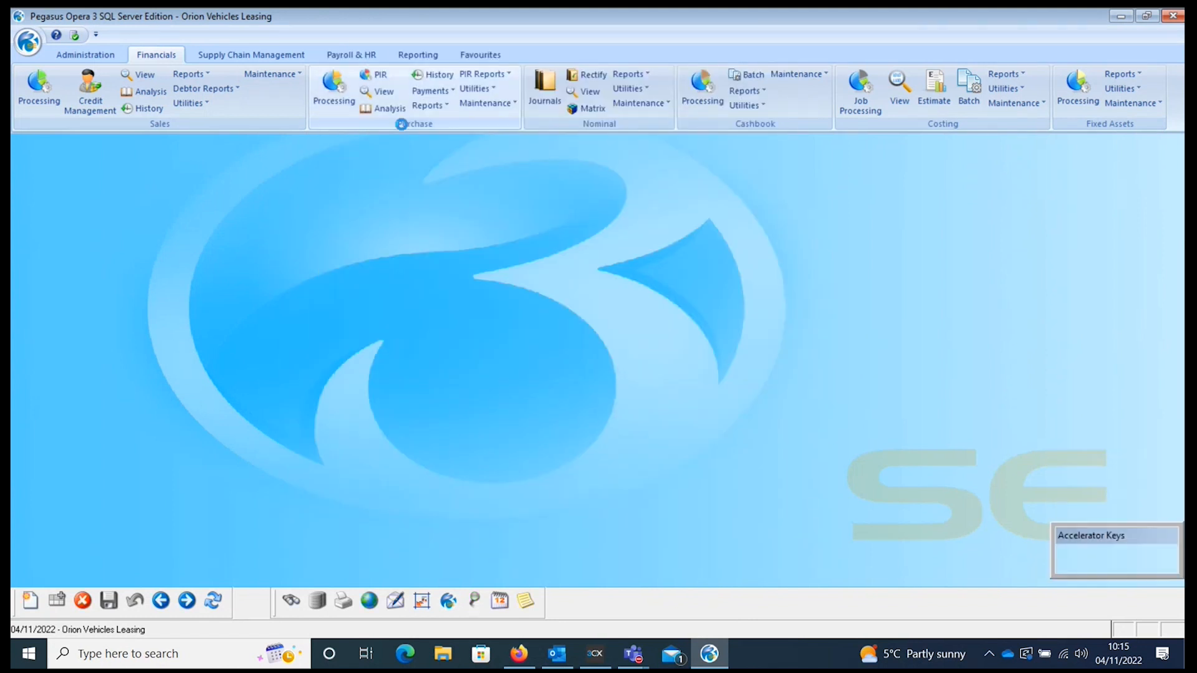
Open Purchase Processing for Carters Limited and view the supplier's Remittance Advice note.
click(346, 99)
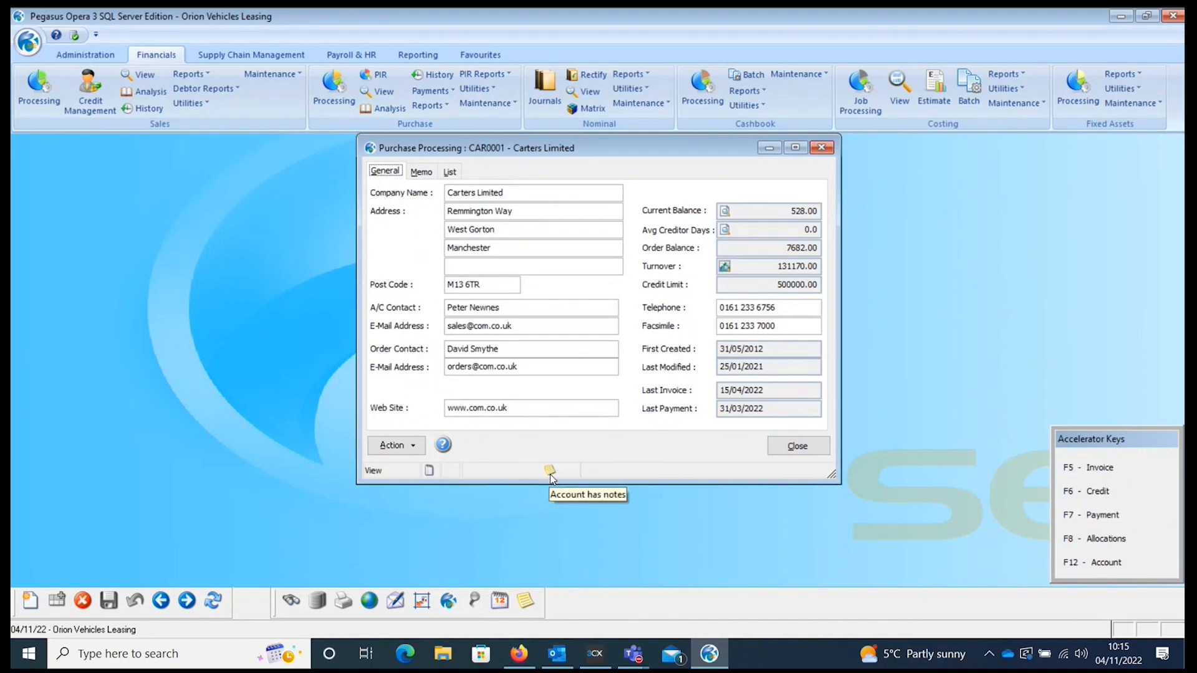
click(549, 471)
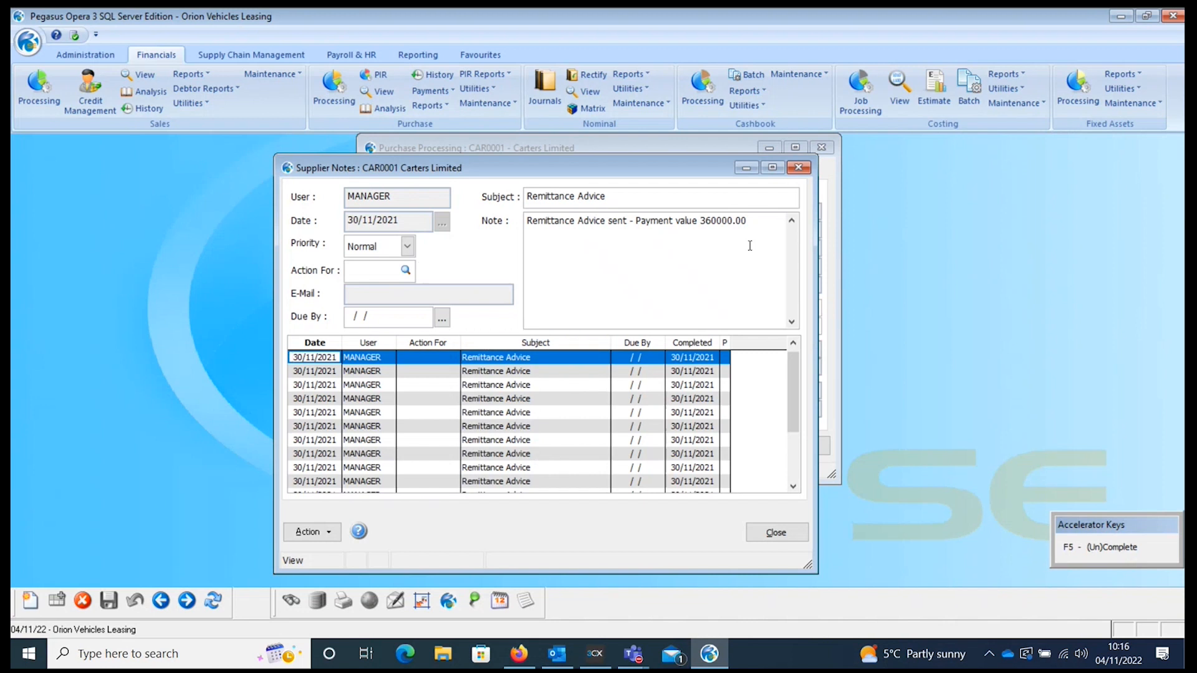
click(768, 238)
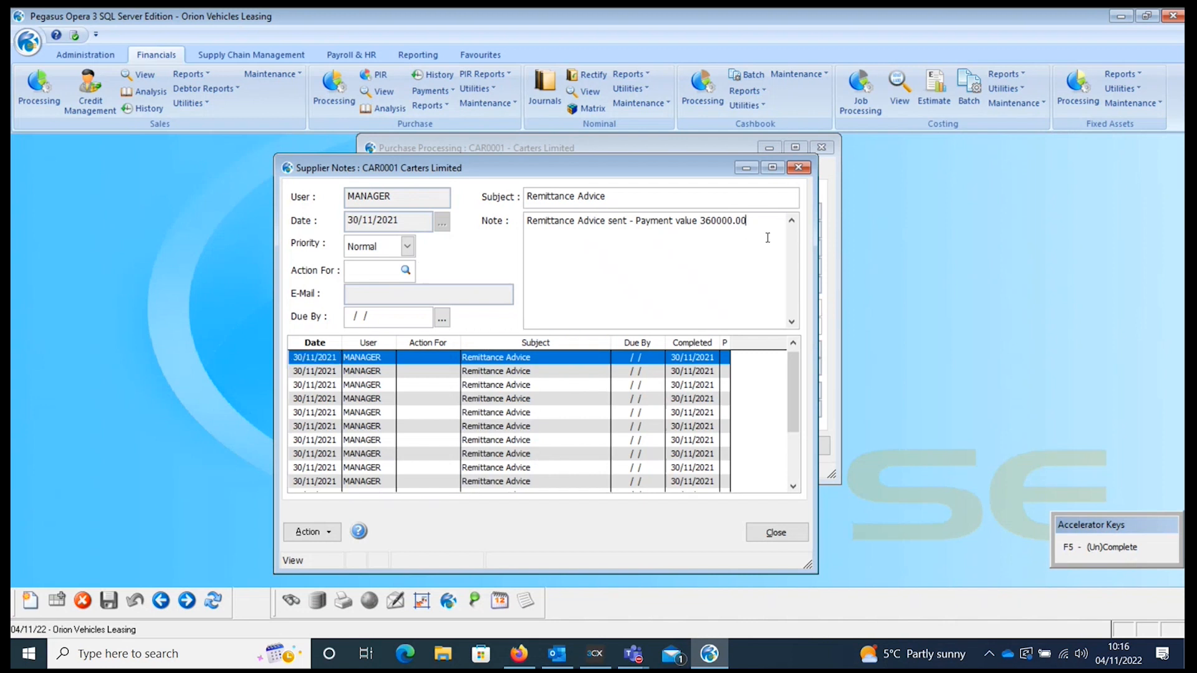